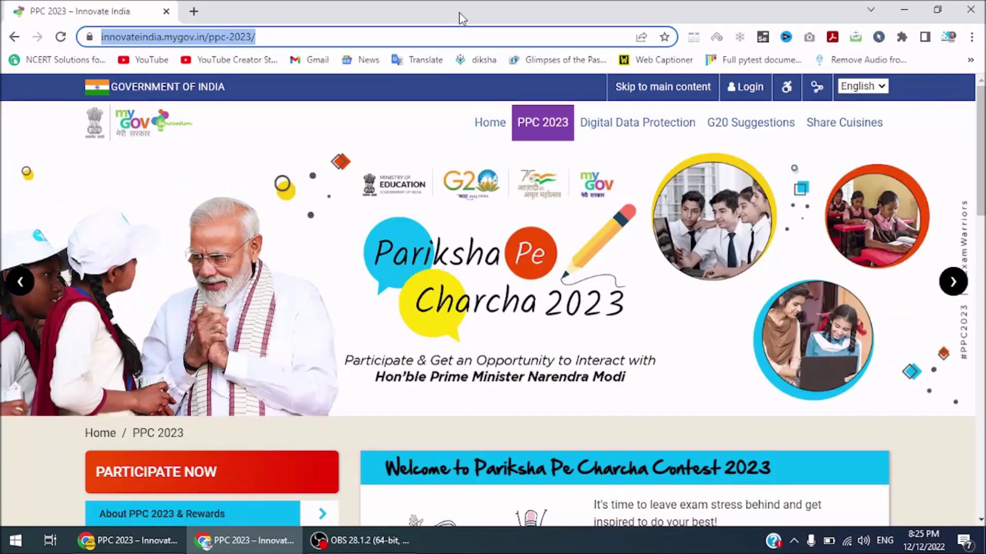
Open PARTICIPATE NOW for PPC 2023 and scroll to the Participation through Teacher login card
left_click(417, 38)
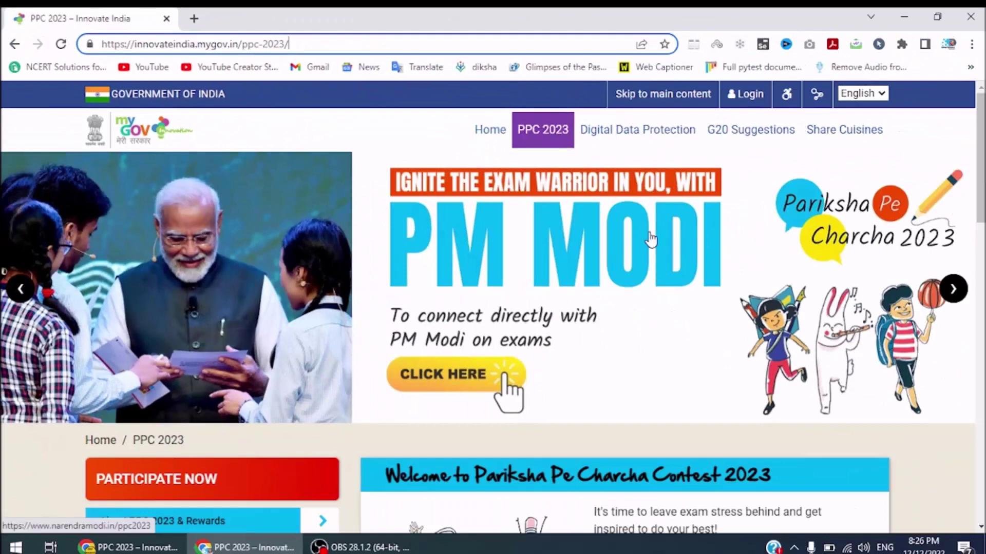
scroll(651, 238, "down", 3)
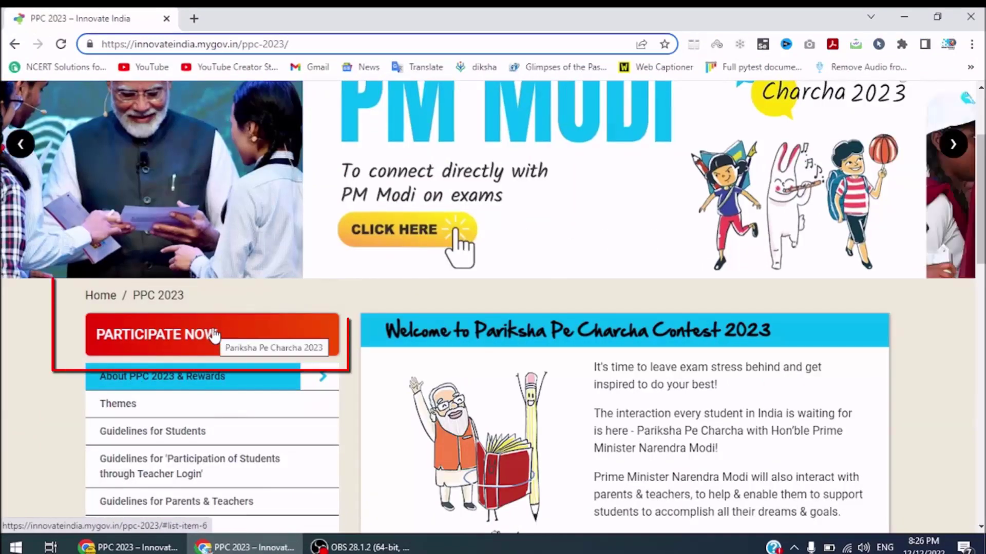
left_click(214, 337)
scroll(655, 348, "down", 3)
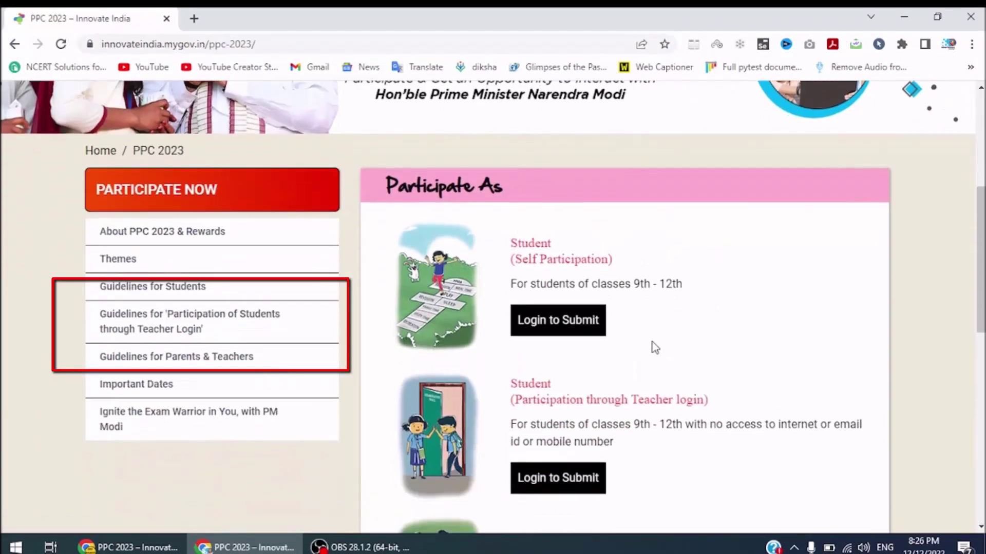
scroll(655, 347, "down", 2)
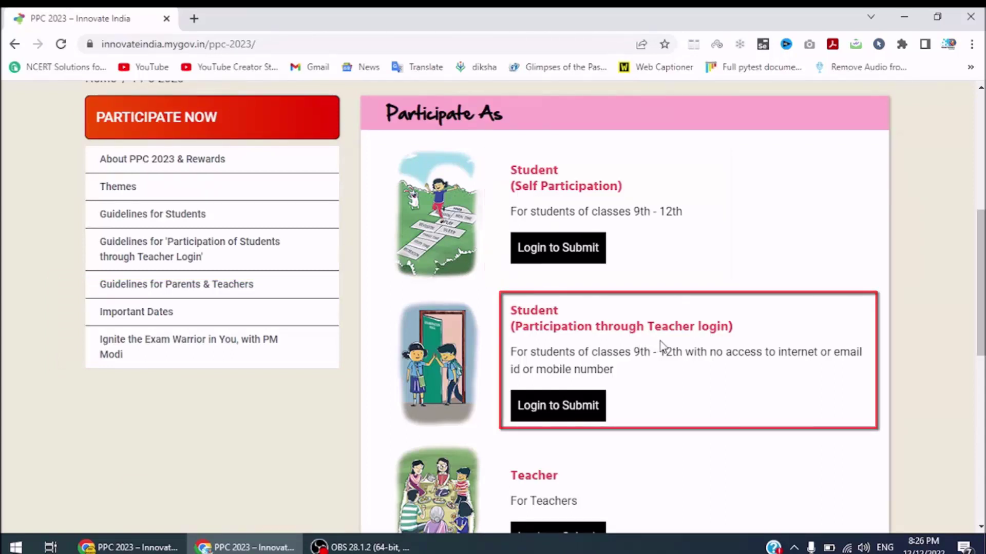
scroll(662, 344, "down", 4)
scroll(666, 332, "down", 1)
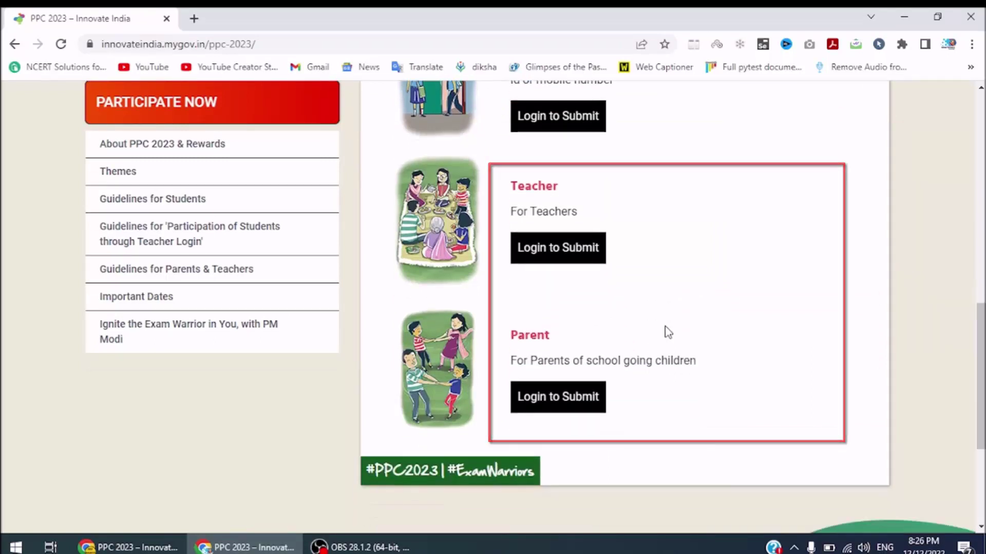
scroll(665, 333, "up", 4)
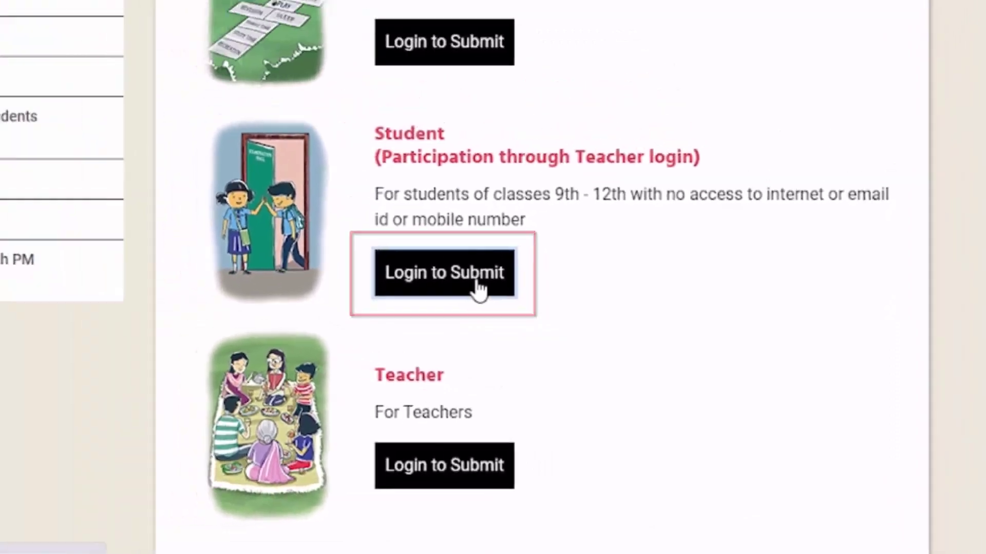
Log in for student participation through teacher using the teacher's Google account
left_click(432, 255)
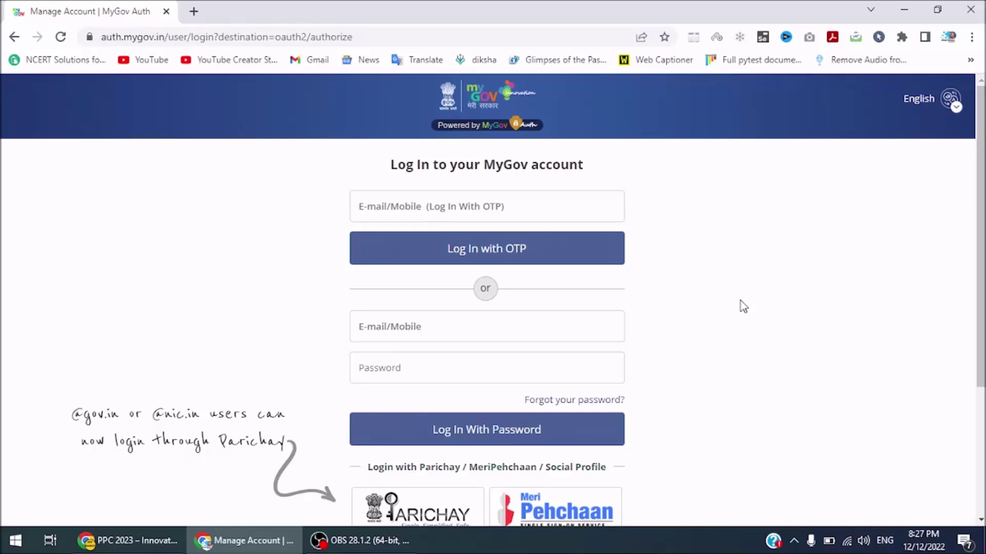
scroll(743, 307, "down", 3)
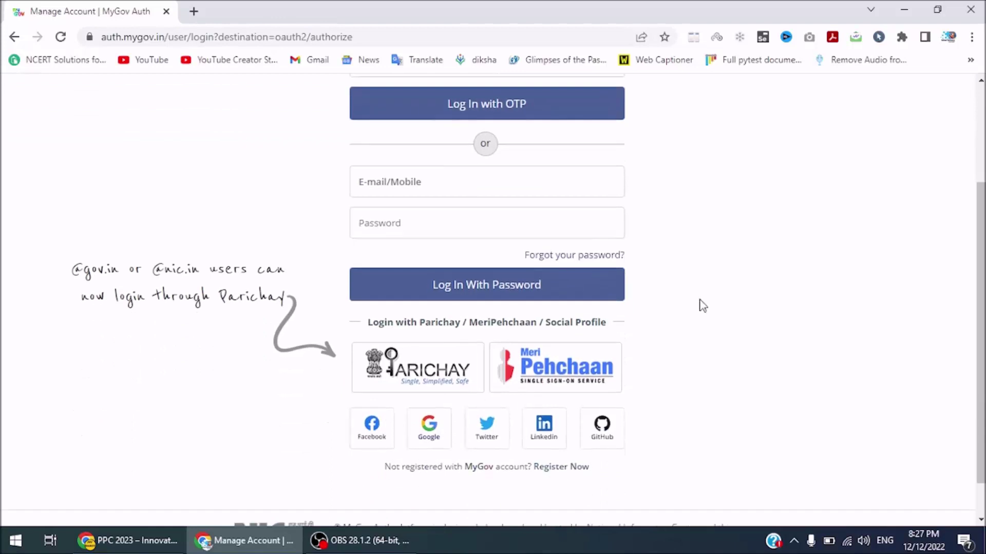
left_click(428, 433)
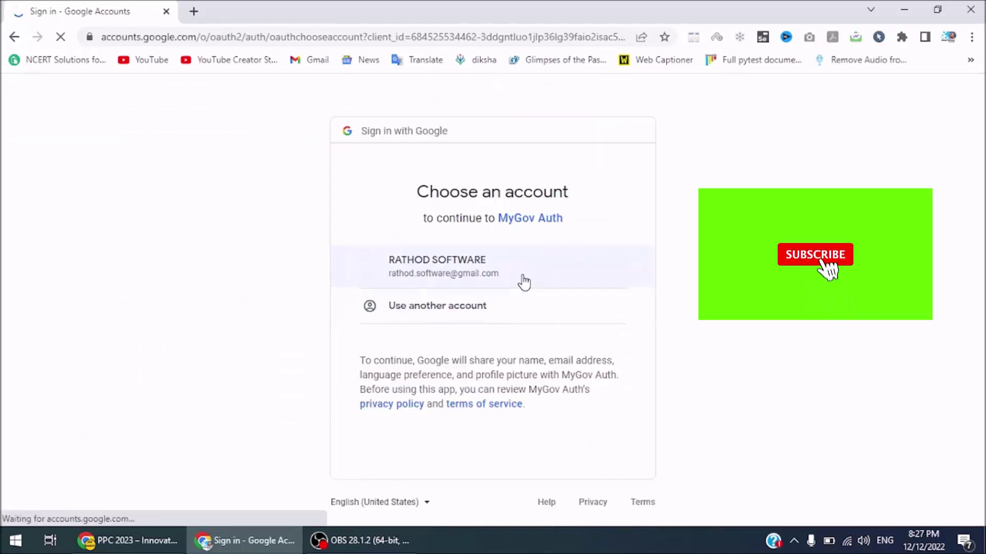
left_click(522, 281)
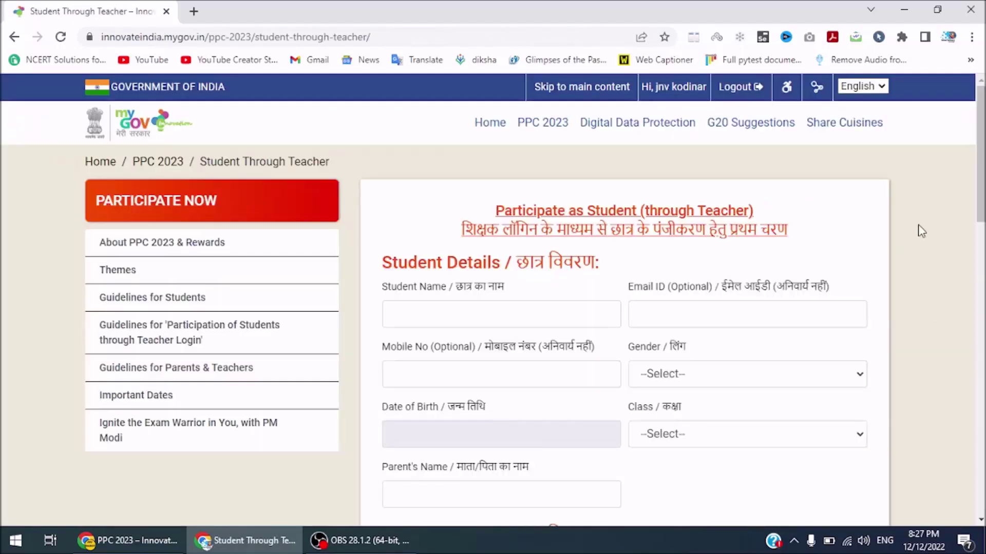
Enter the student's name and set the gender to Male
scroll(921, 231, "down", 1)
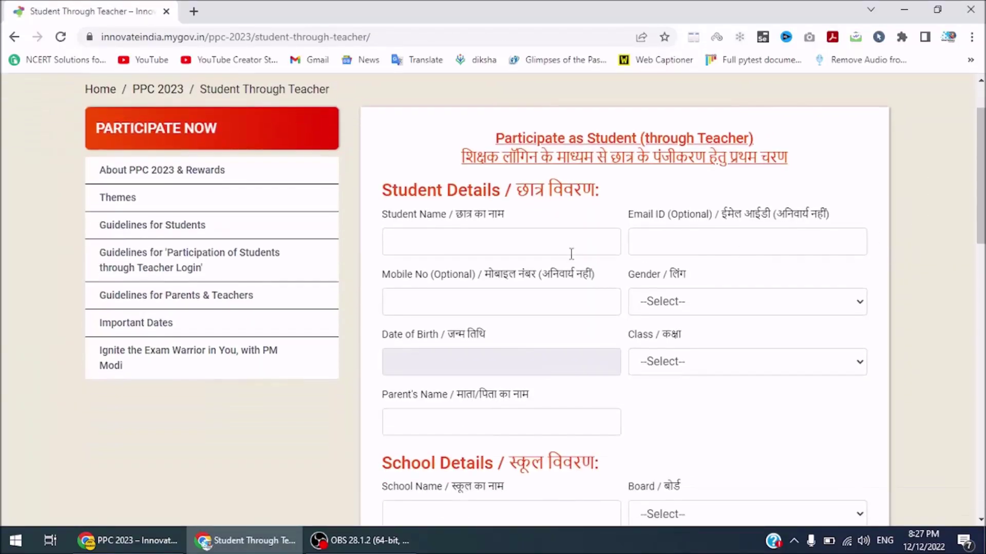
left_click(548, 244)
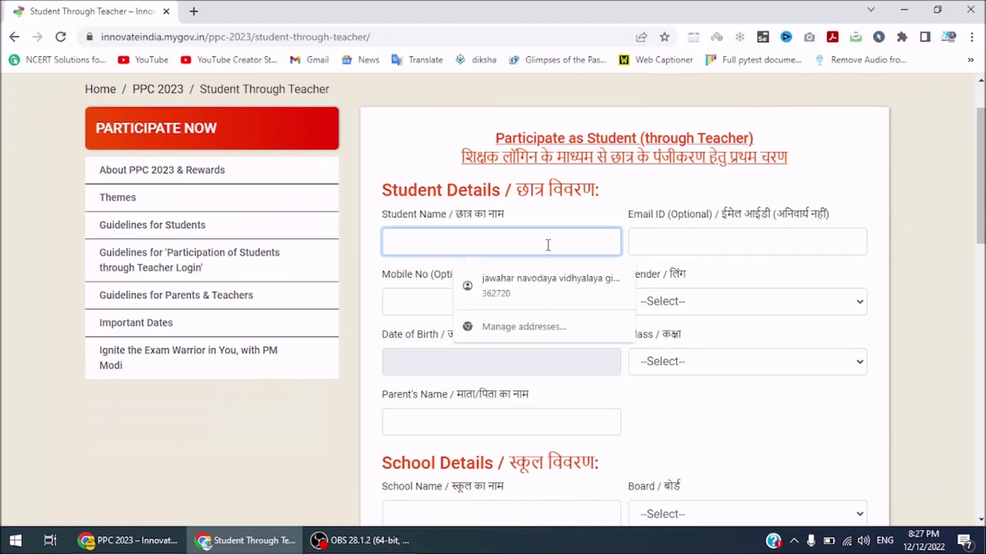
type("VIJAY")
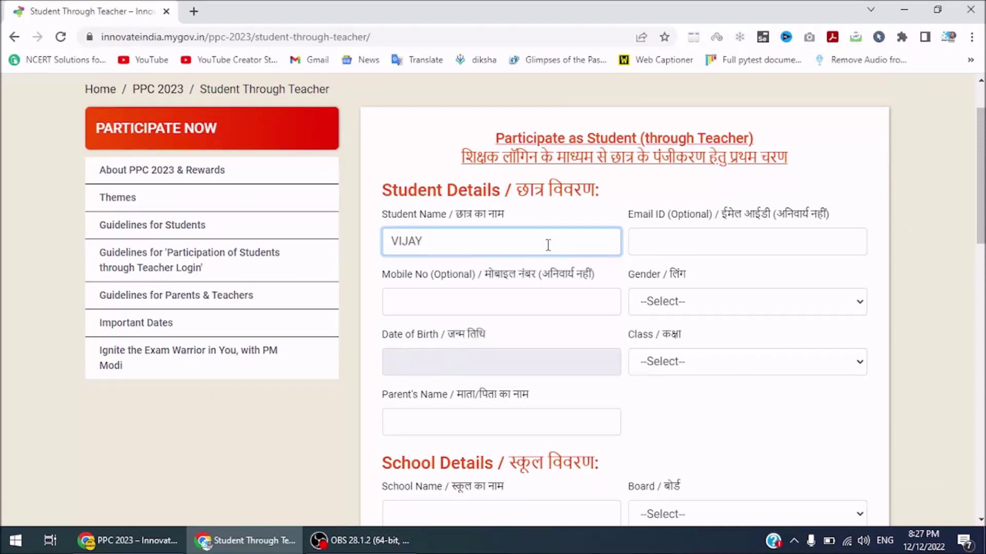
type("KUMAR P RATHOD")
key("Tab")
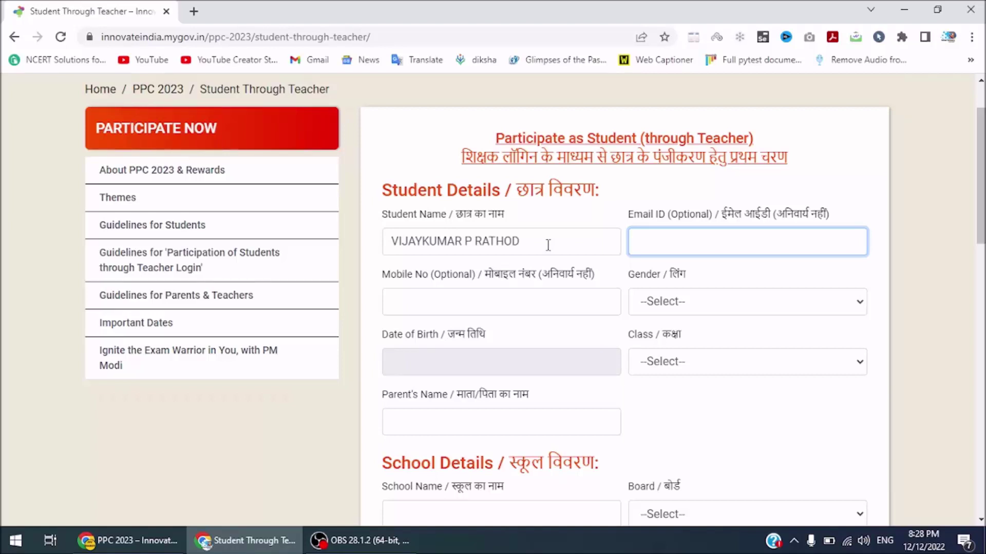
left_click(700, 309)
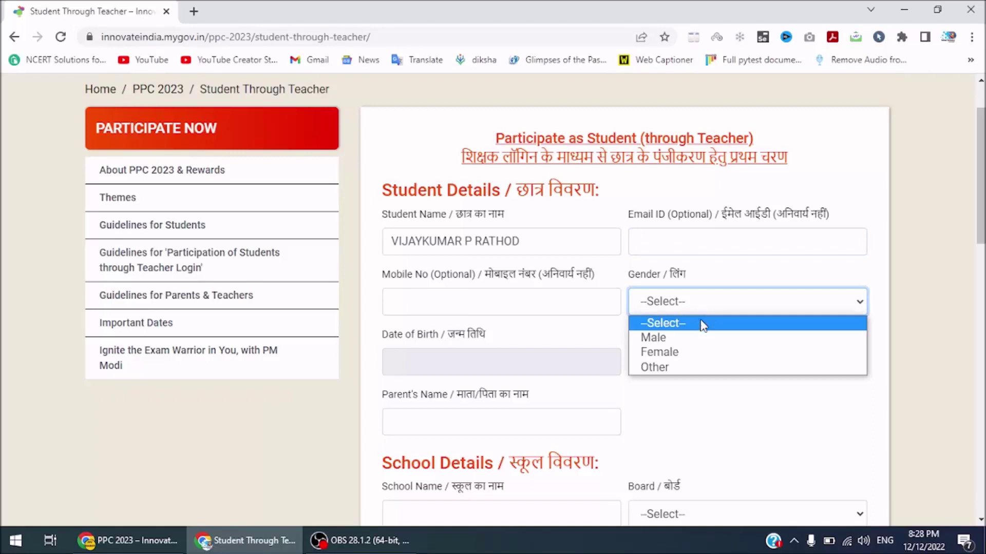
left_click(700, 338)
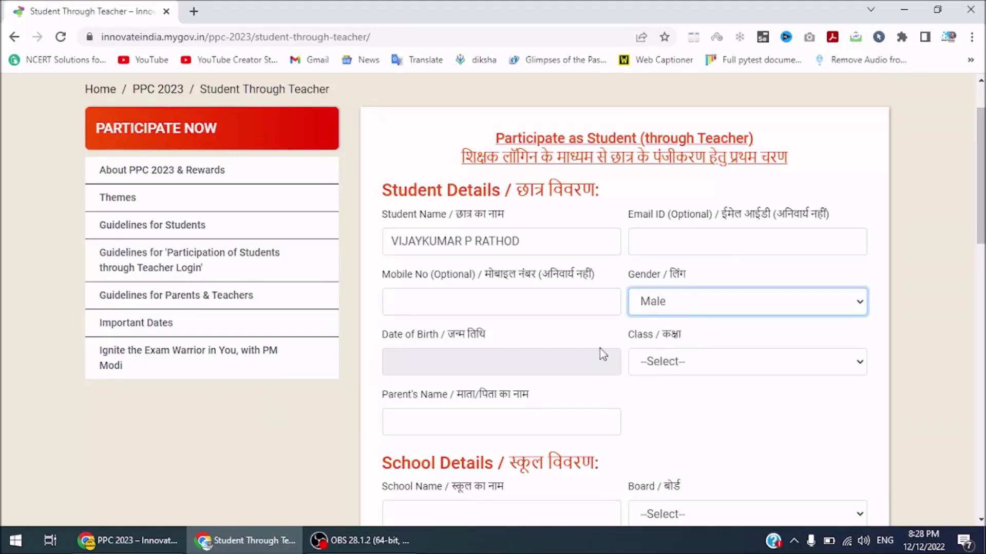
Set the student's date of birth to 22 January 2007
left_click(530, 359)
left_click(463, 201)
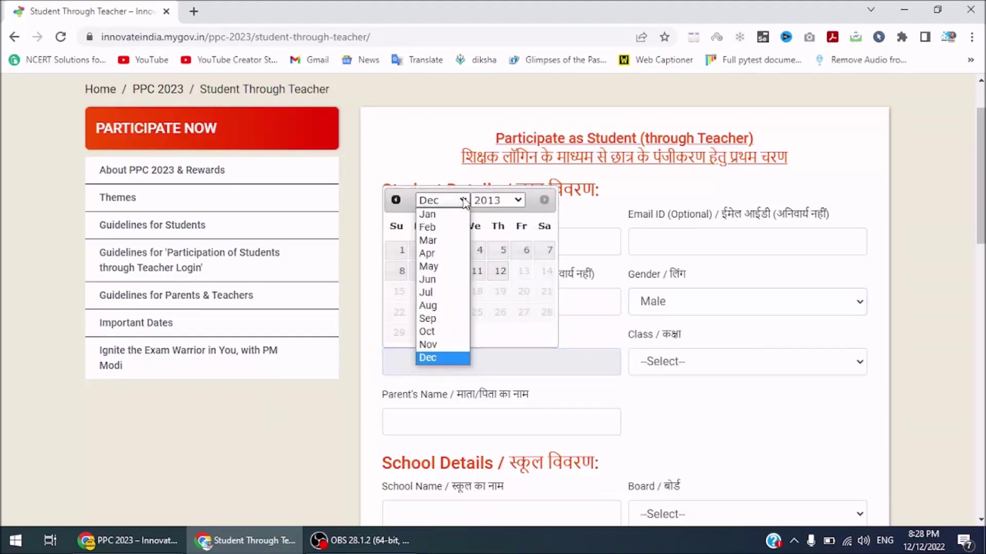
left_click(431, 214)
left_click(518, 200)
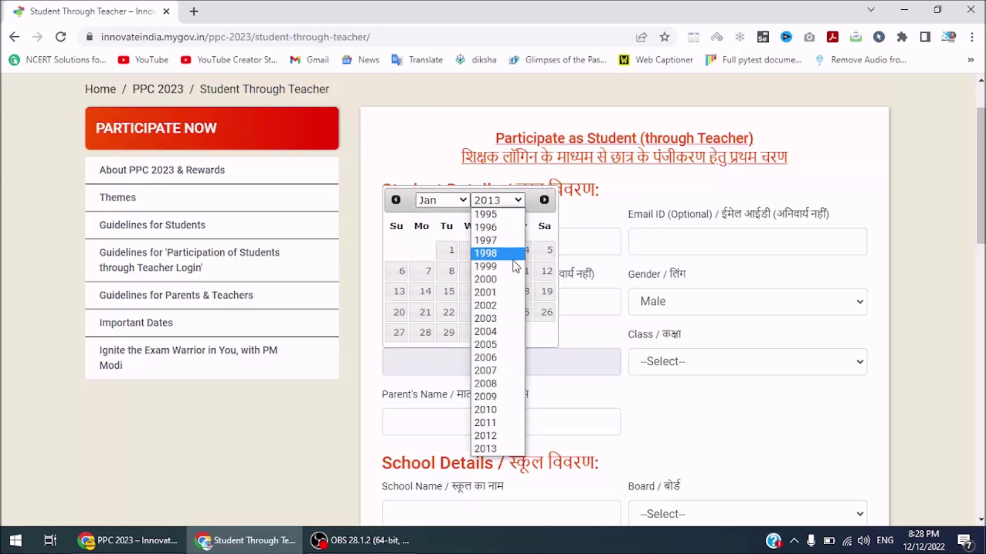
left_click(517, 371)
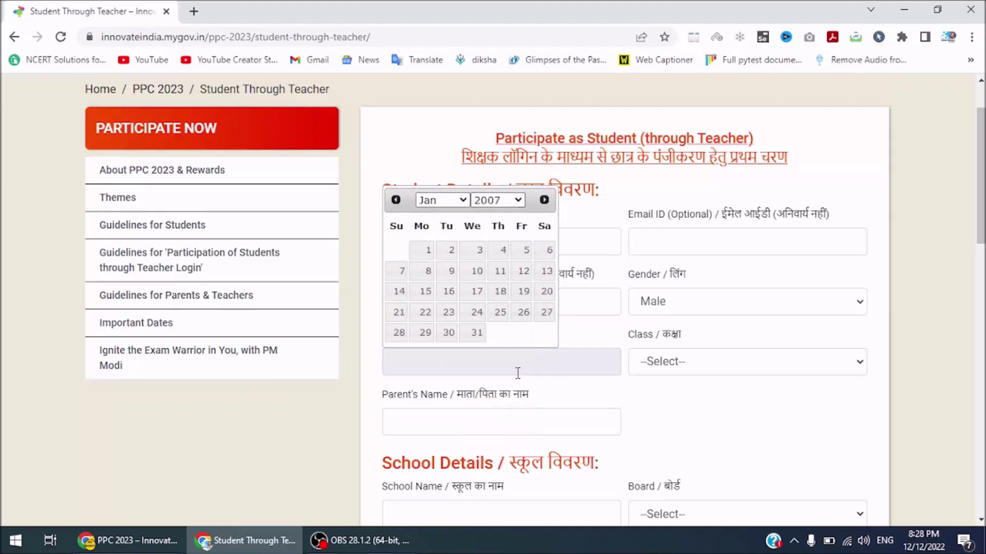
left_click(426, 313)
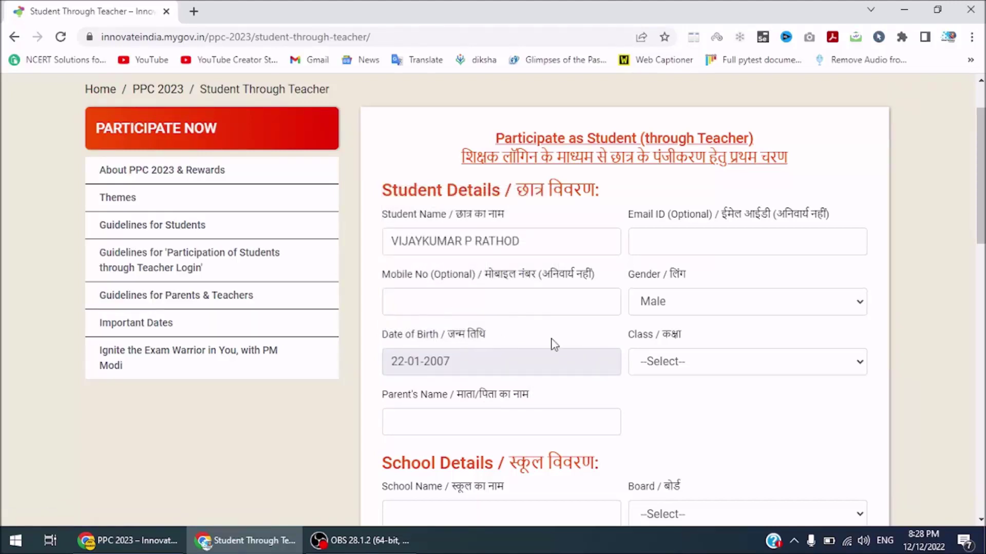
Select class 9 and enter the parent's name
left_click(684, 369)
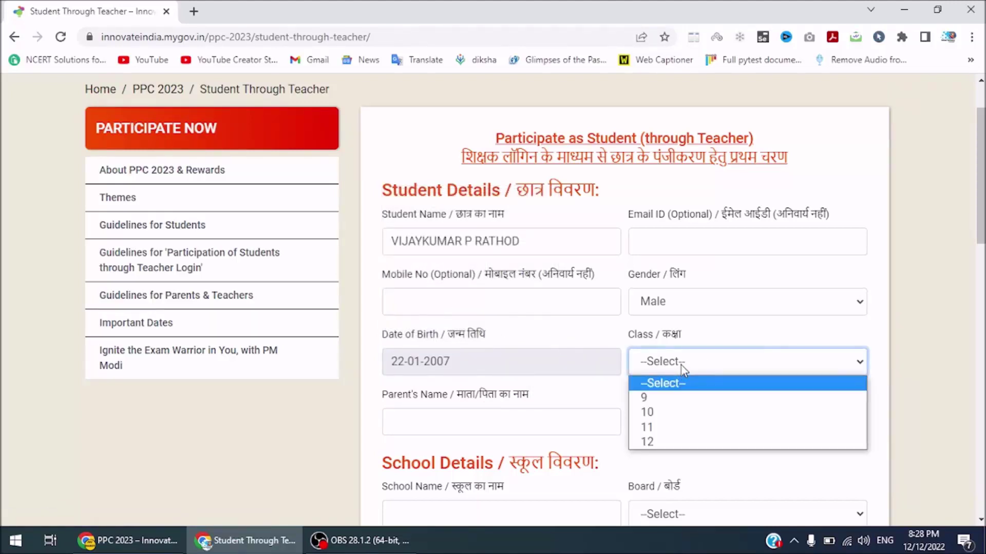
left_click(684, 399)
left_click(535, 419)
type("PR")
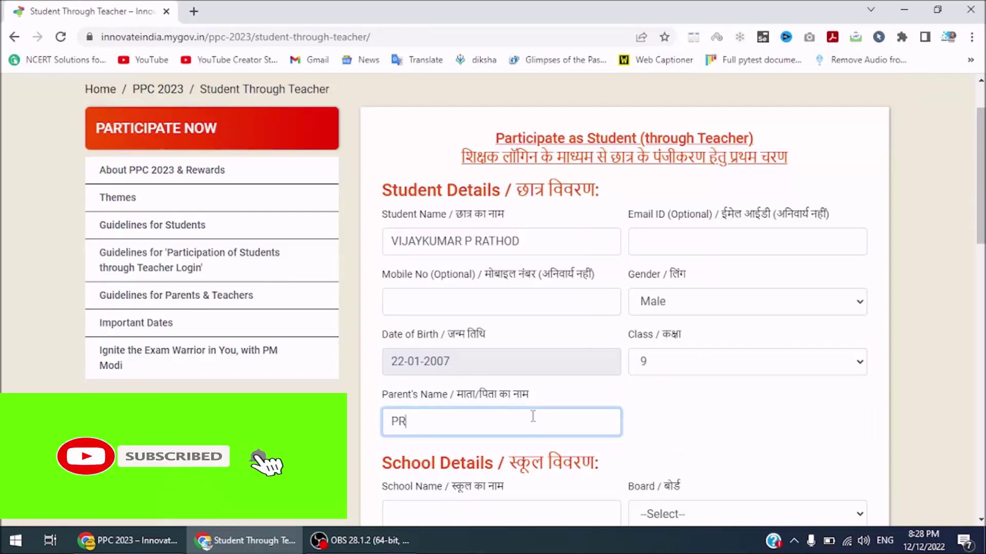
type("ABHUBHAI")
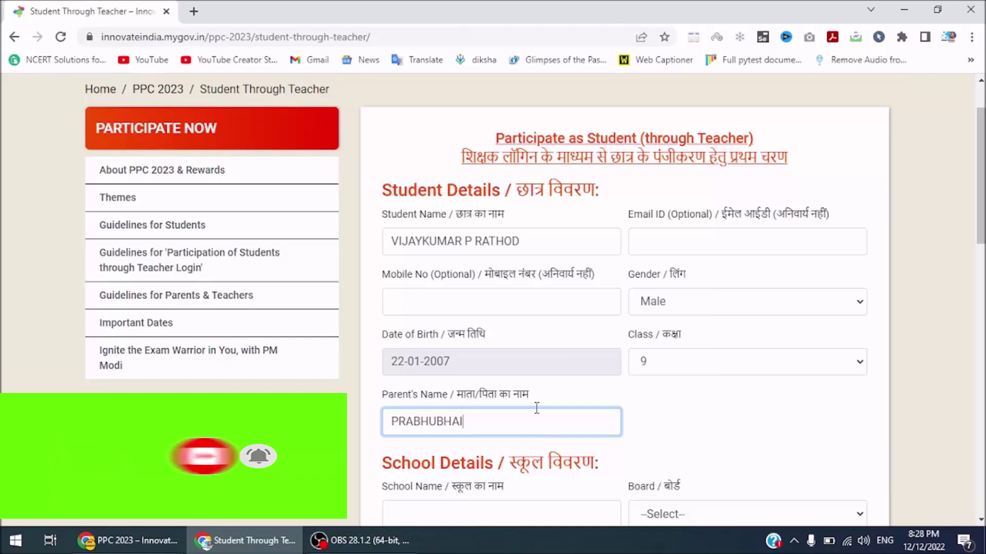
scroll(537, 409, "down", 3)
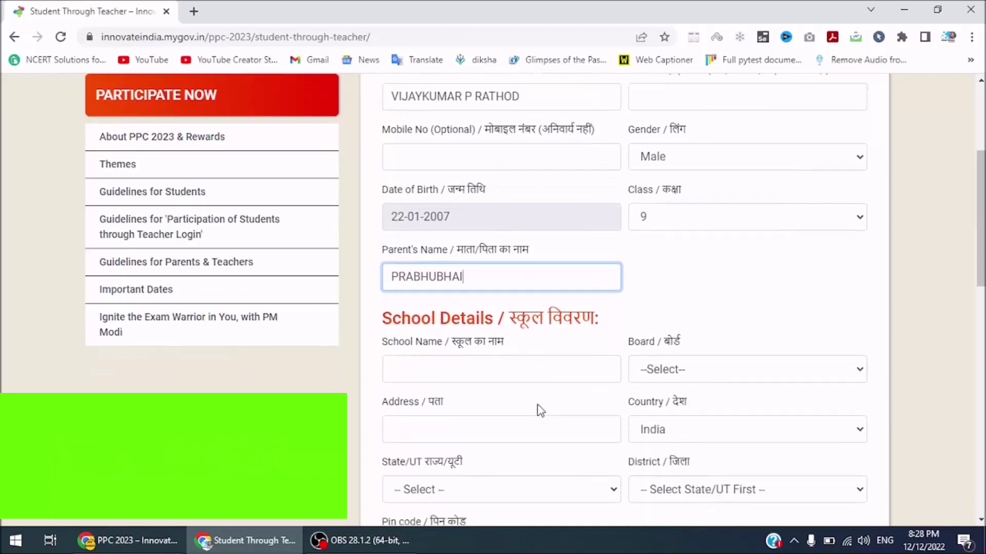
Enter school name 'JNV RAJKOT' with board CBSE-Navodaya Vidyalaya Samiti
left_click(526, 363)
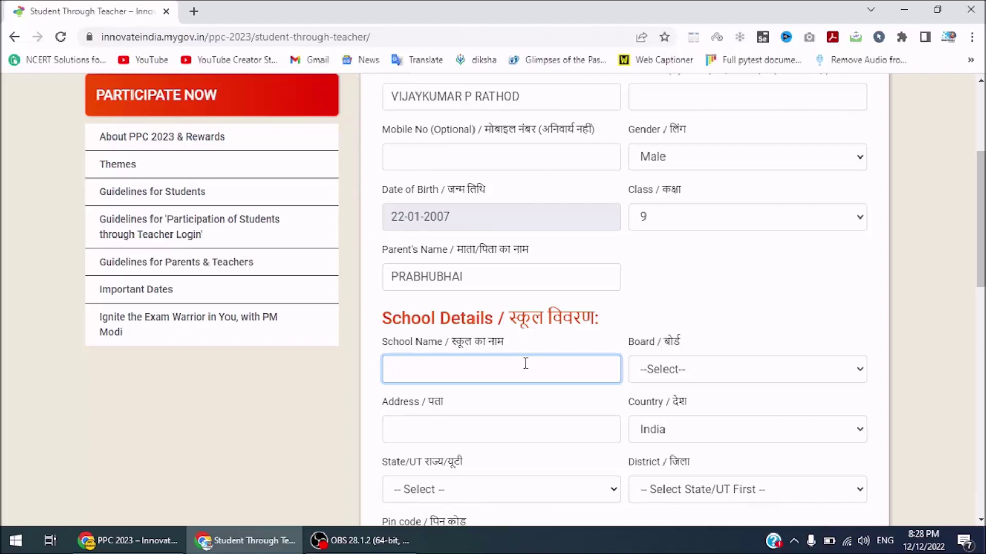
type("JNV RAJKOT")
key("Tab")
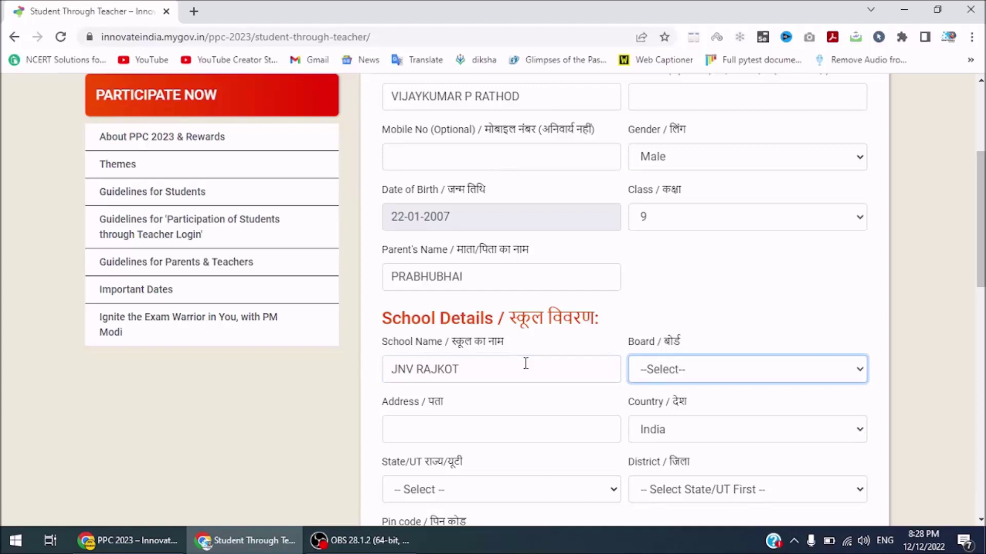
left_click(736, 371)
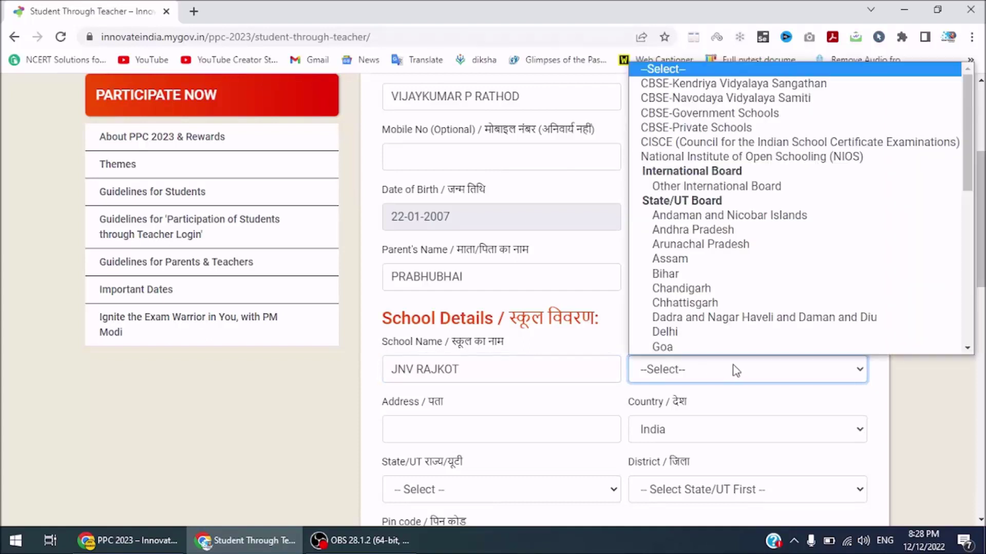
left_click(828, 106)
scroll(809, 277, "down", 3)
Enter the school address 'RAJKOT' and keep India as the country
left_click(476, 283)
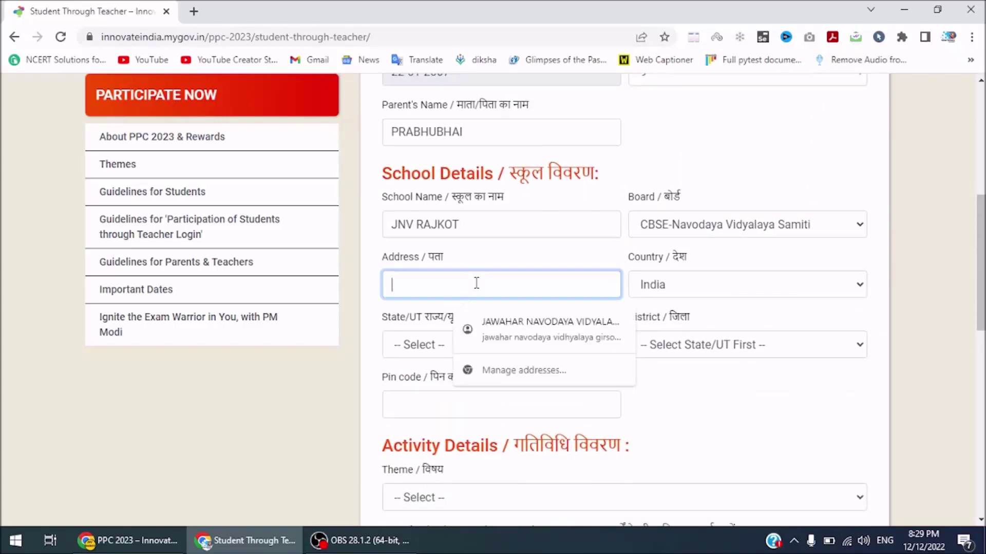
type("RAJKOT")
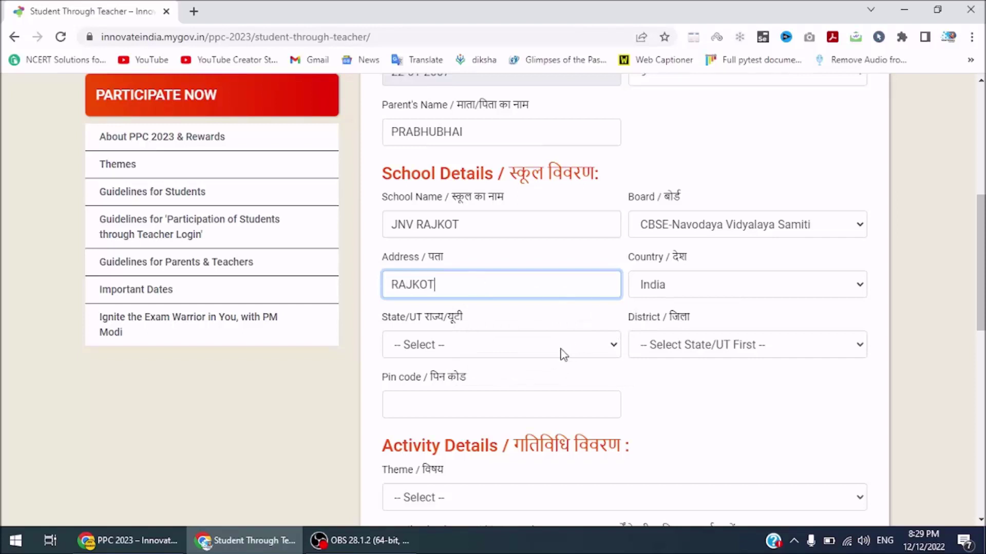
left_click(672, 293)
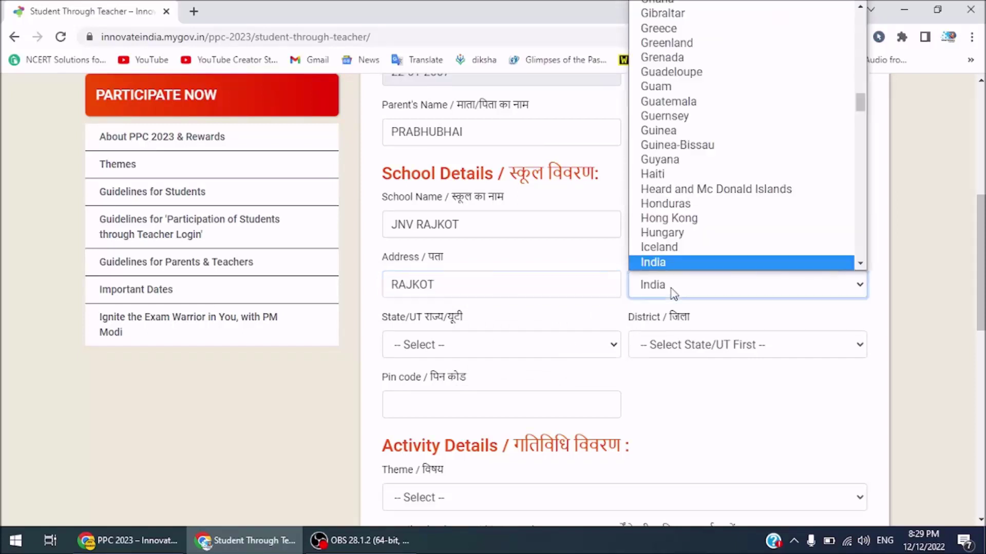
left_click(673, 293)
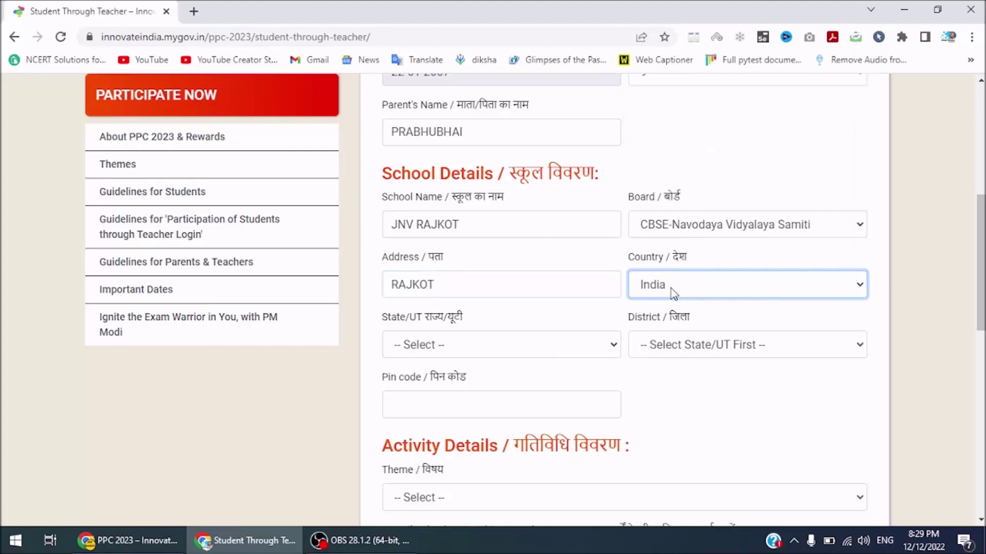
Set state Gujarat, district RAJKOT and pin code 360110 for the school
left_click(521, 355)
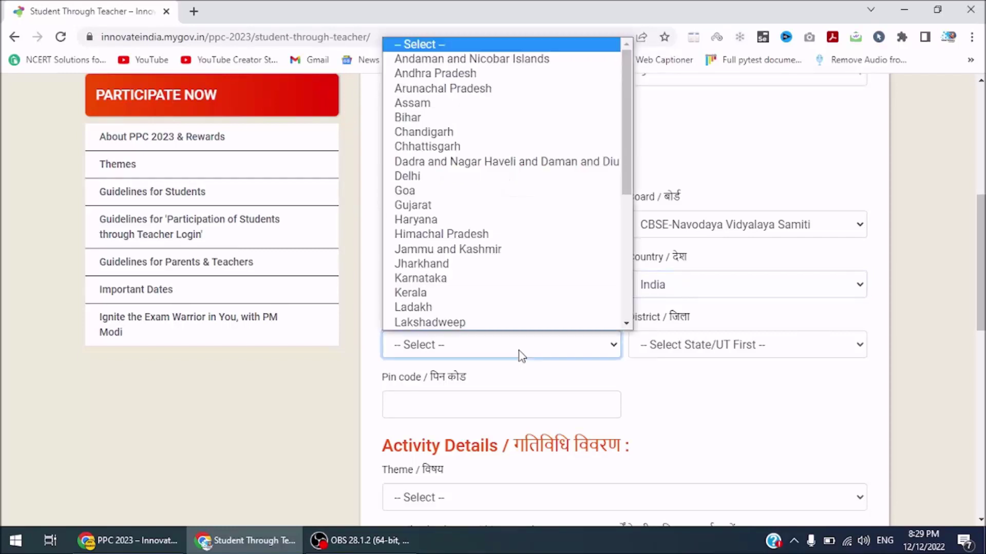
left_click(456, 205)
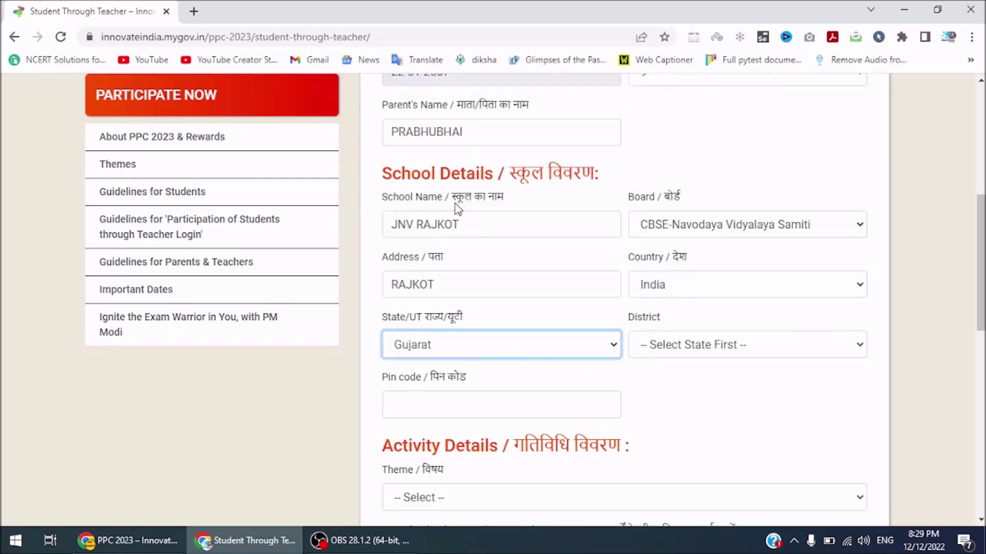
left_click(673, 357)
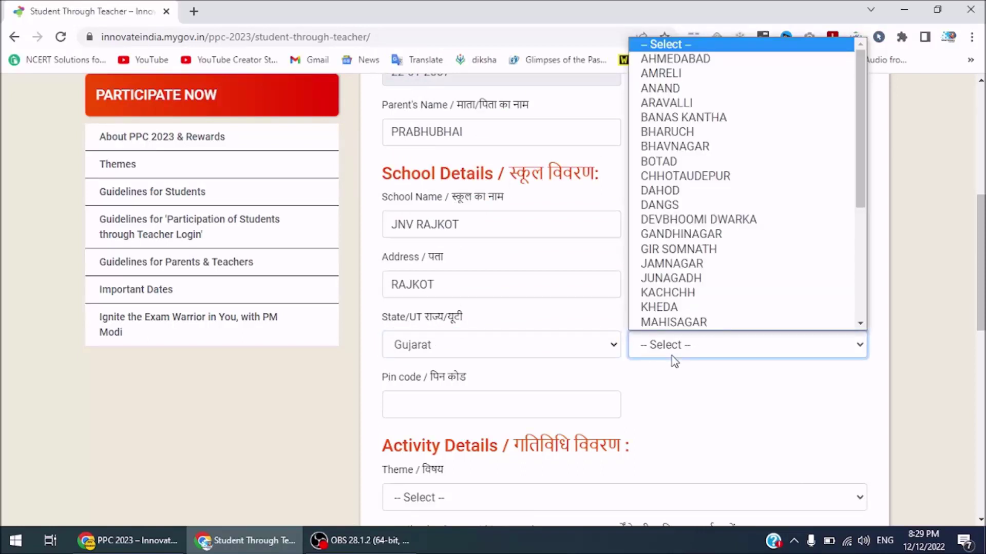
scroll(665, 303, "down", 5)
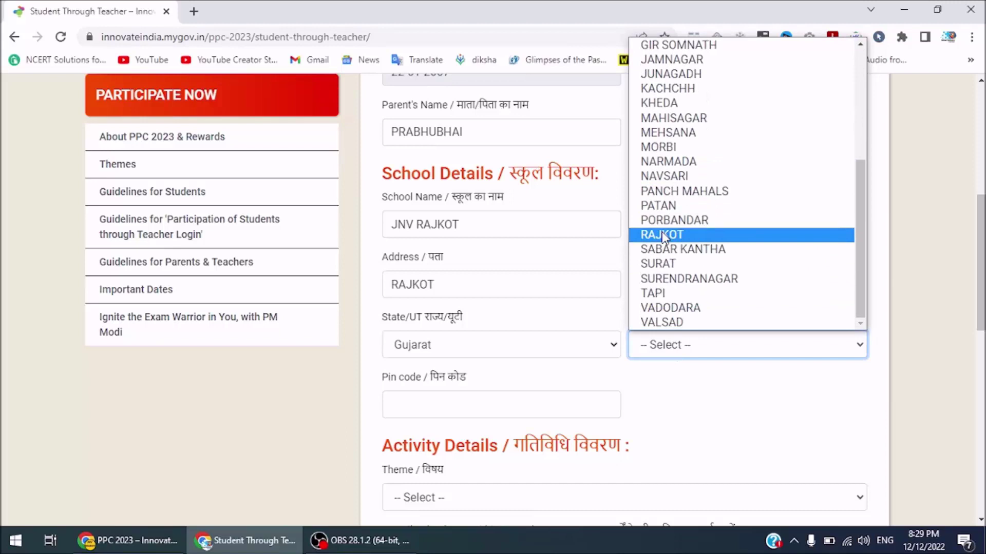
left_click(663, 235)
left_click(464, 403)
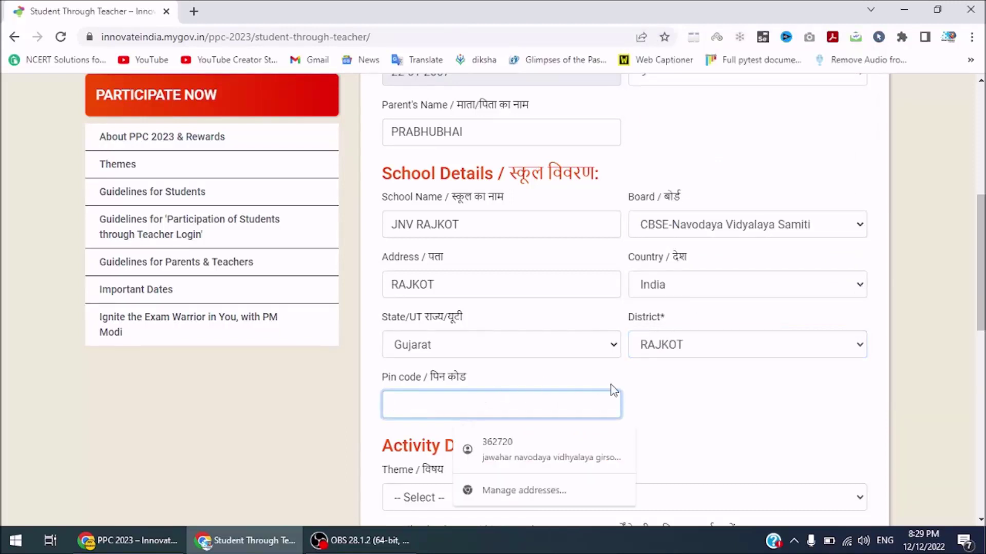
scroll(611, 390, "down", 1)
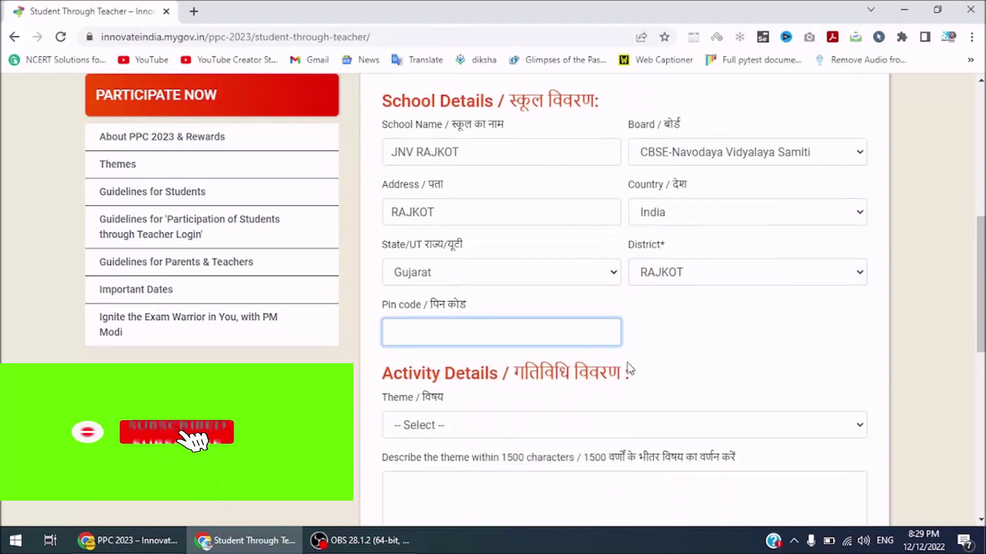
type("36")
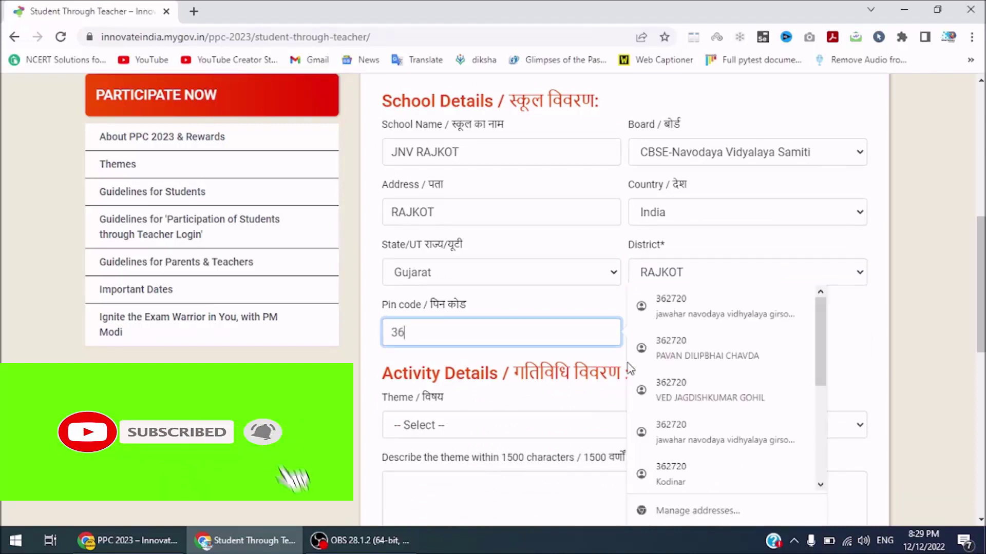
type("0110")
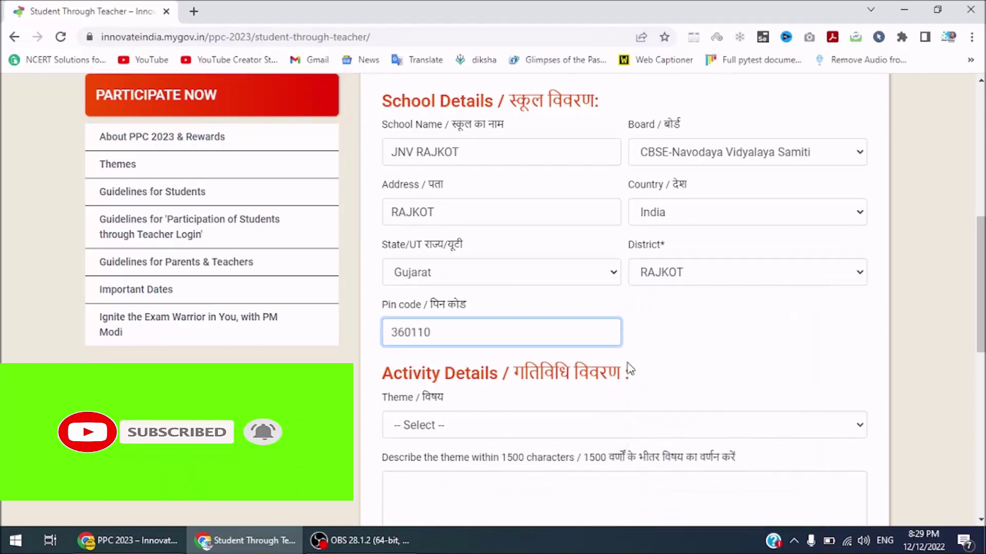
scroll(629, 367, "down", 2)
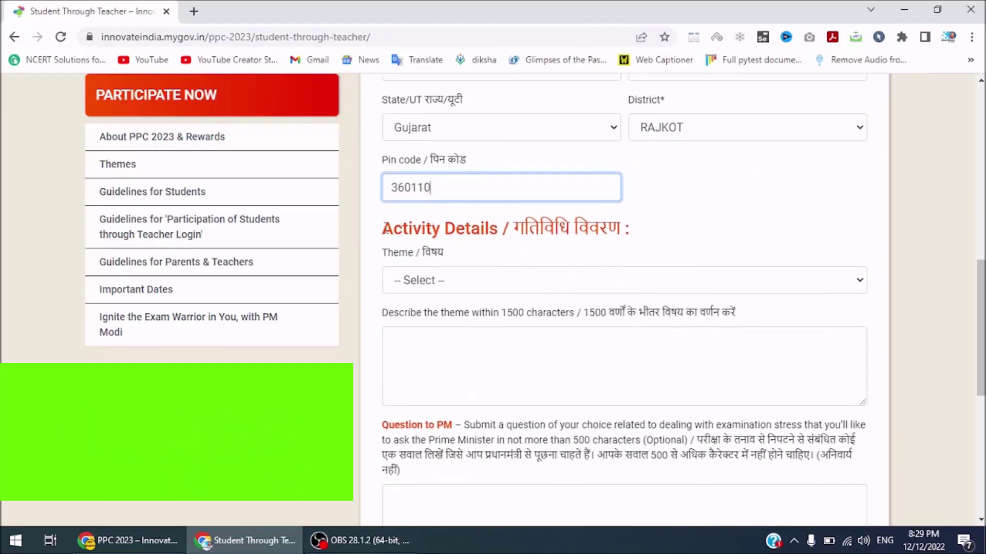
Choose theme 'My Book My Inspiration' and describe how Exam Warriors helps fight exam fear
left_click(472, 282)
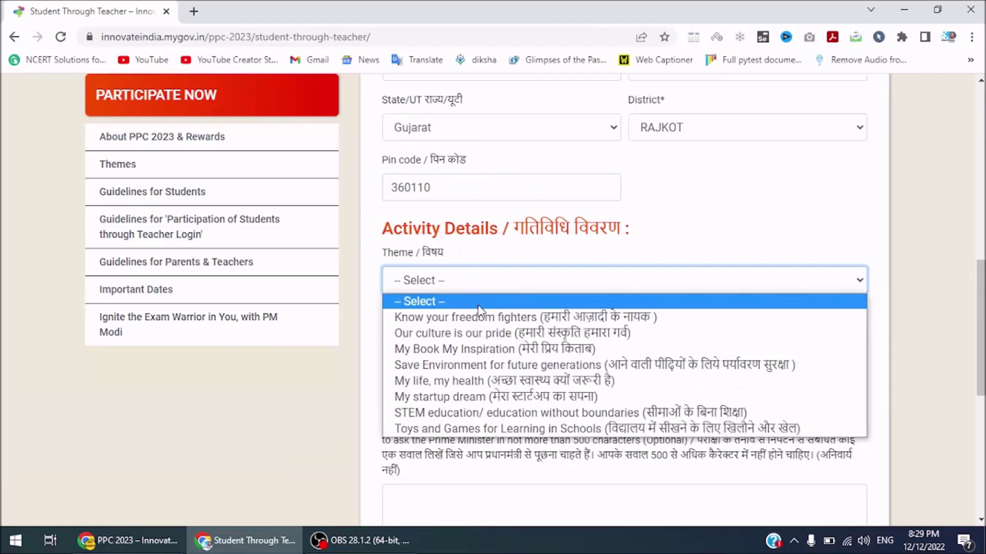
left_click(679, 349)
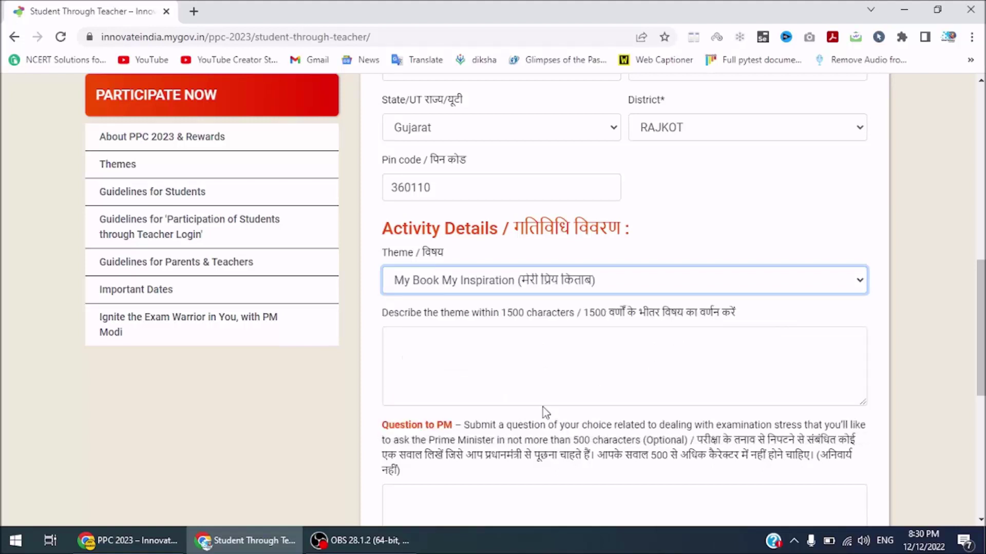
left_click(533, 380)
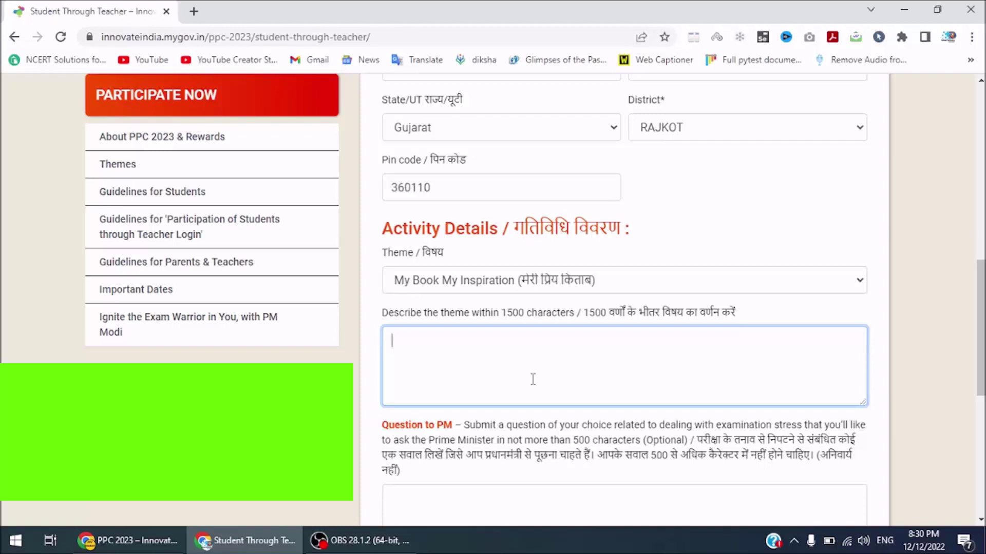
type("I HAVE READ YOUR")
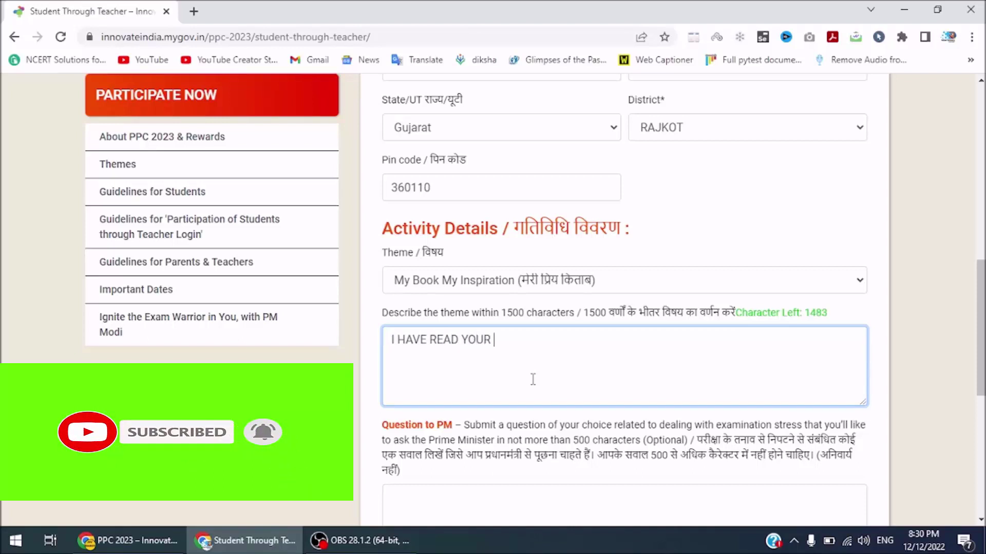
type(" E")
key("BackSpace")
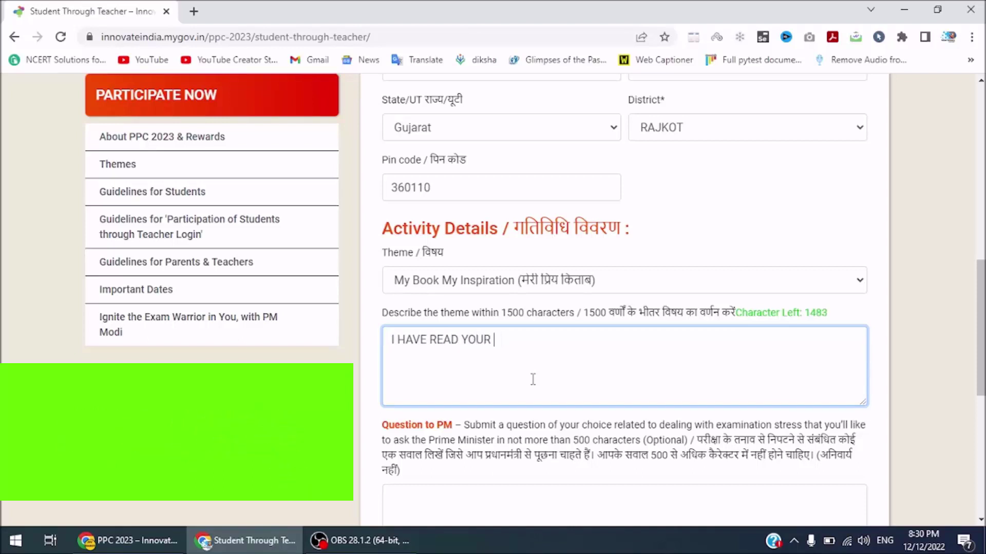
type("BOOK")
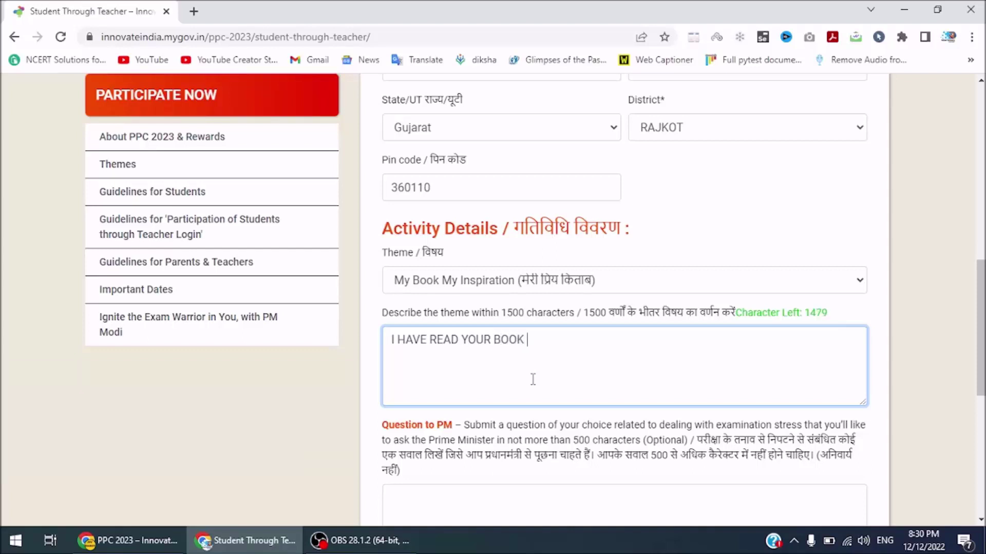
type(" NAMED EXAM WA")
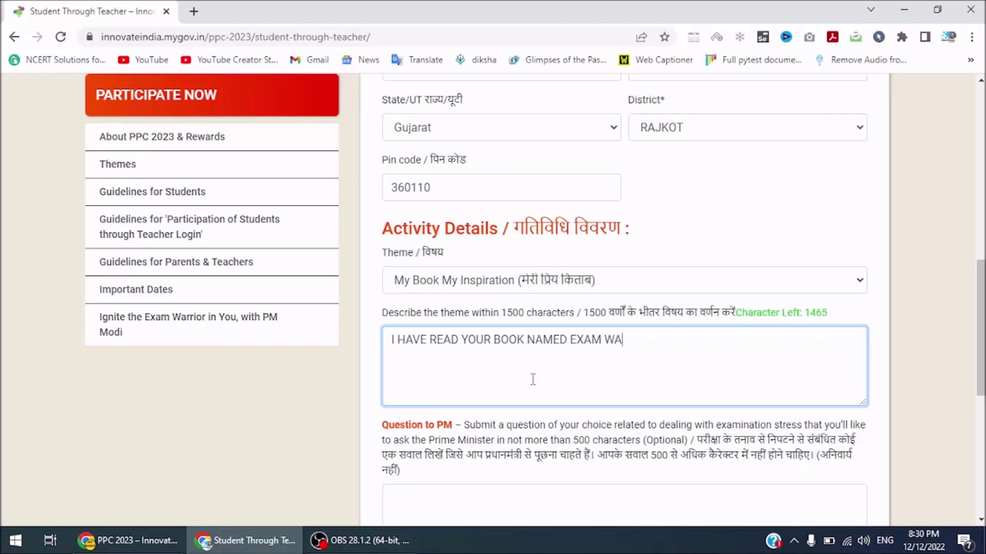
type("RRIORS IT GIV")
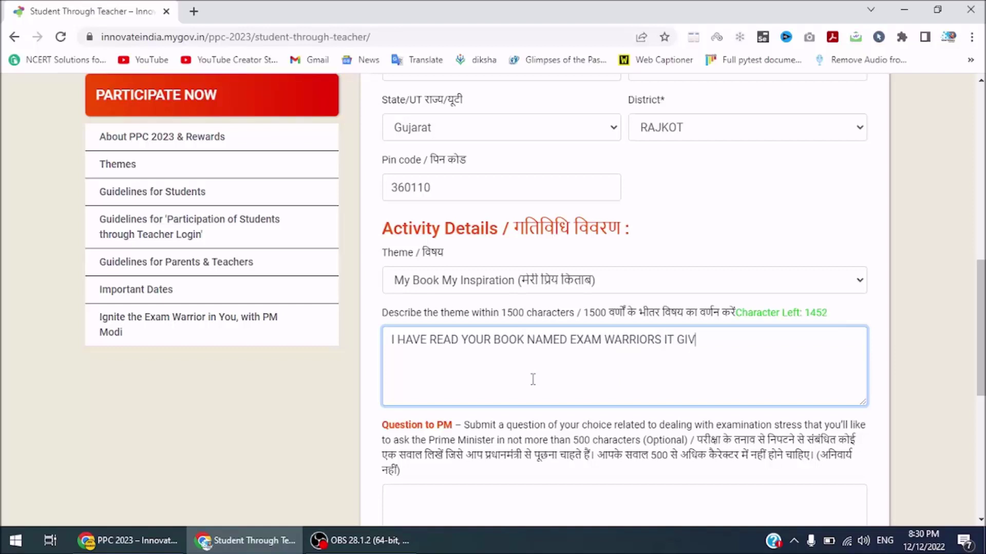
type("ES ME THE STRENG")
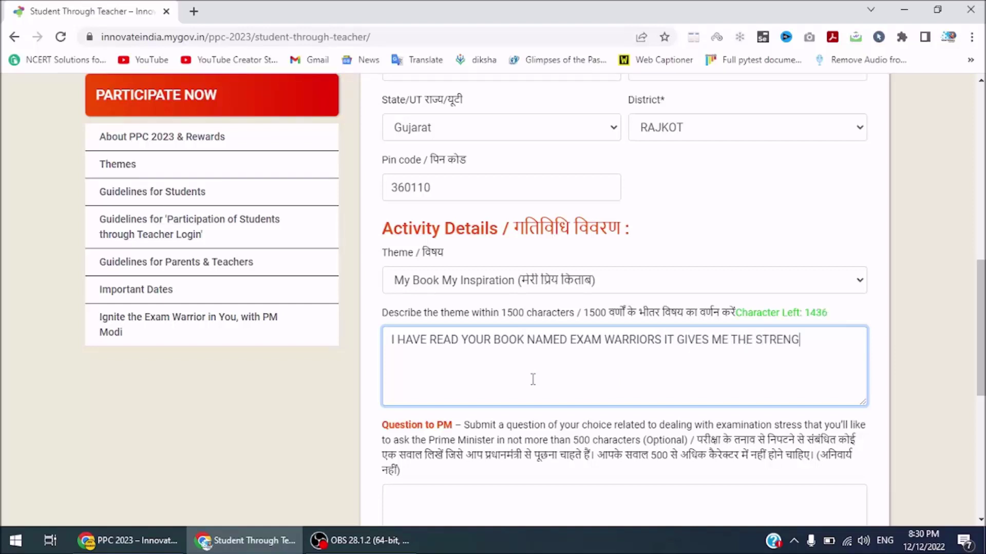
type("TH TO FIGHT WI")
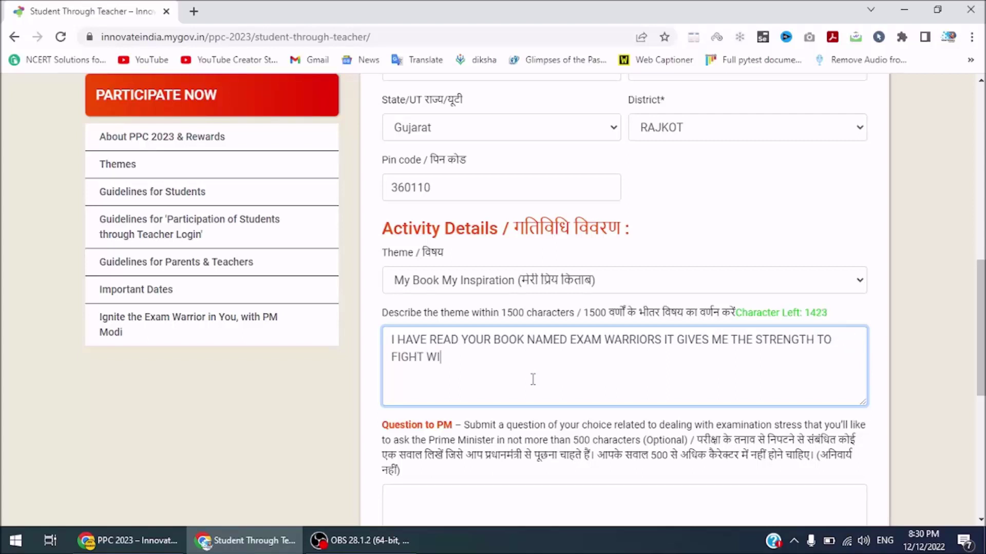
type("TH MY EXAM")
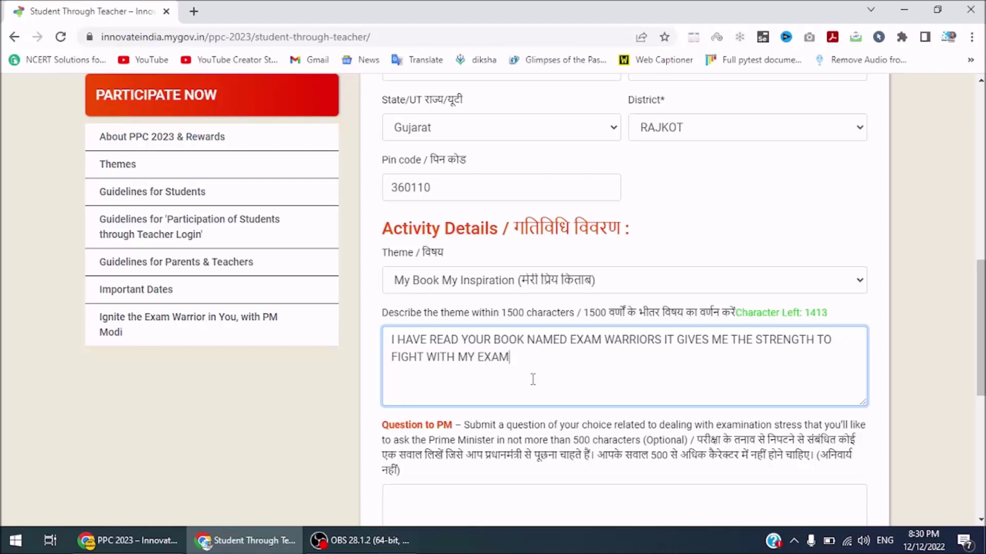
type(" FEAR.")
scroll(552, 364, "down", 1)
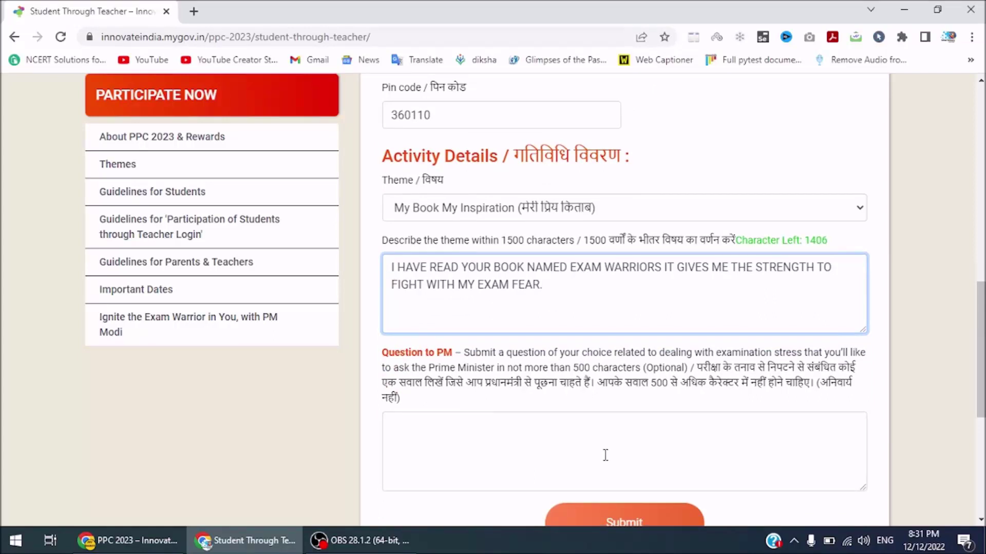
Ask the PM: 'How to prepare my self for examination without any fear.'
left_click(604, 453)
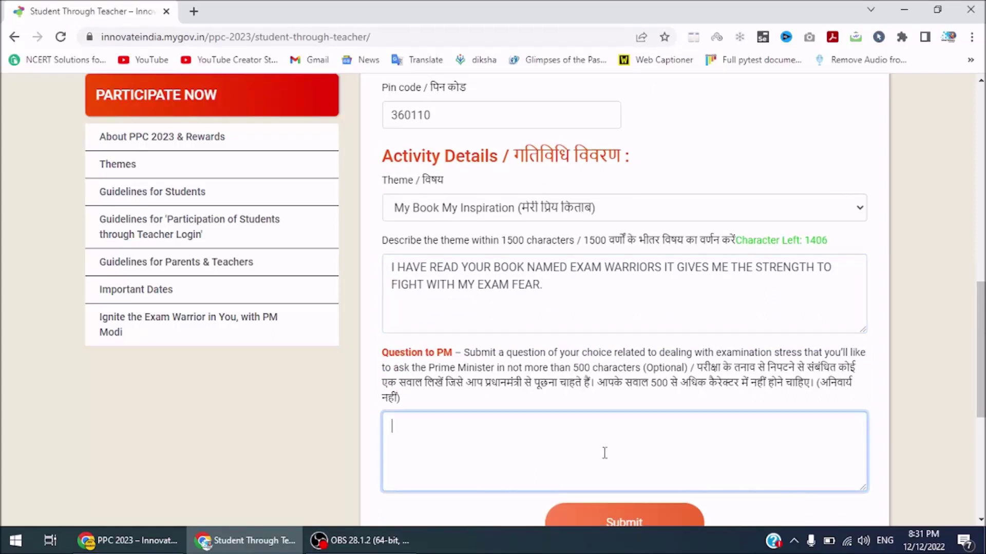
type("HO")
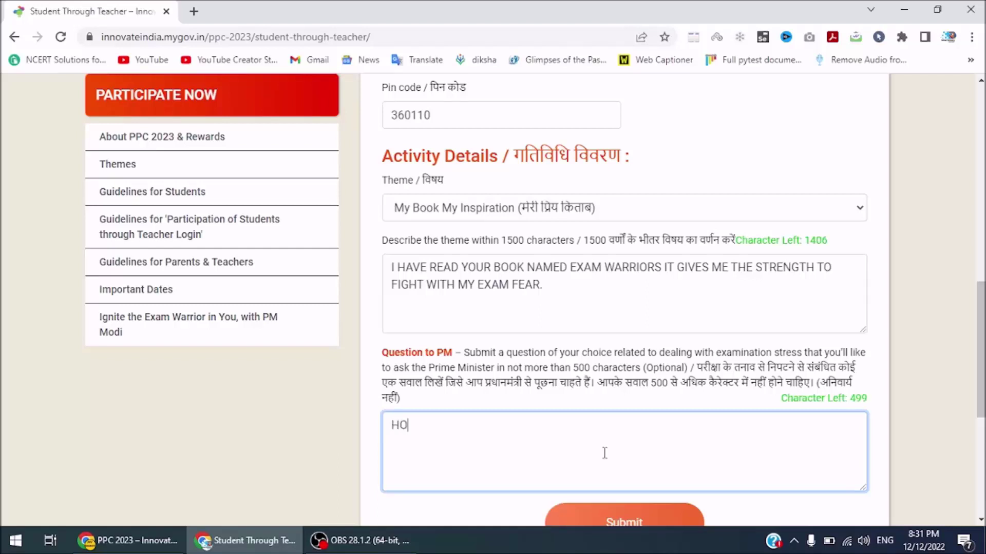
key("BackSpace")
type("ow to prepare m")
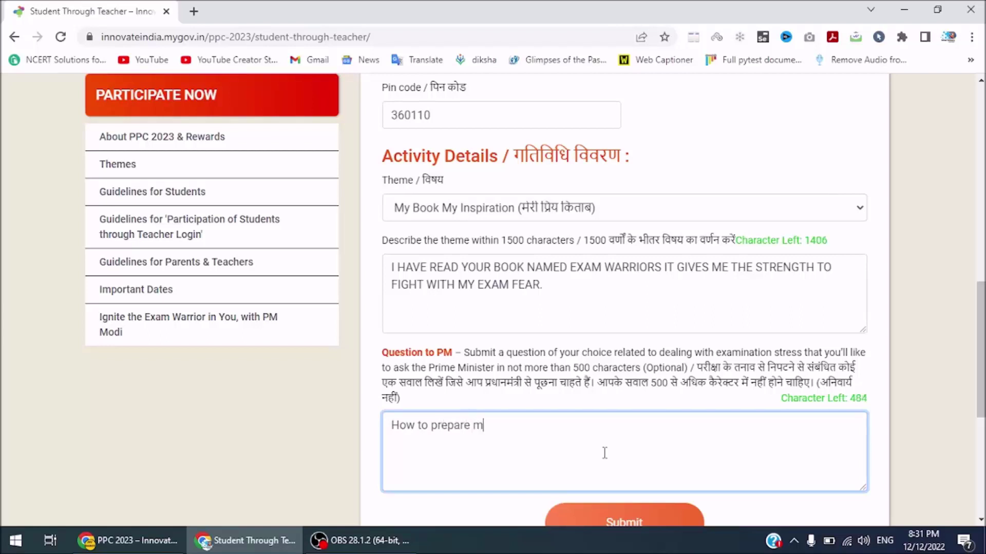
type("y self for examina")
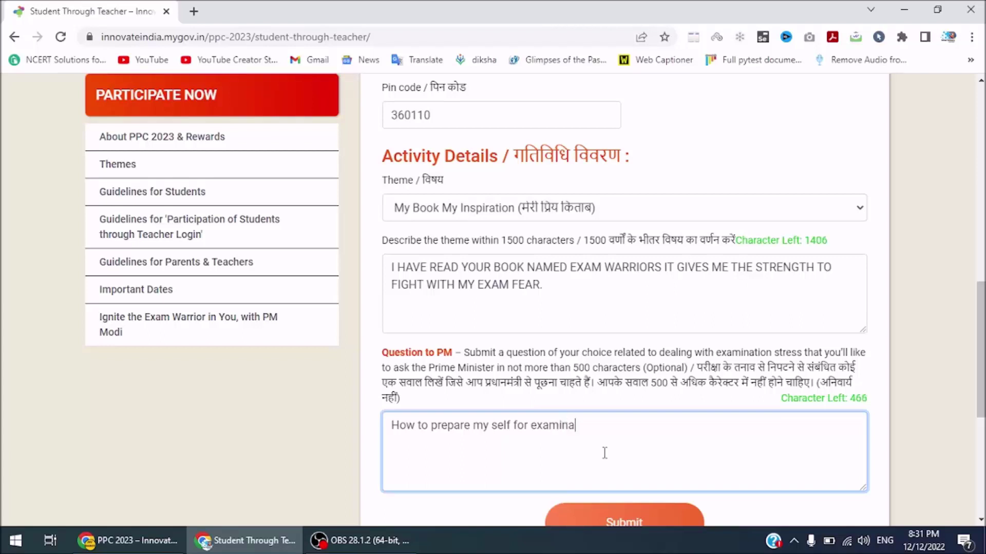
type("tion without any ")
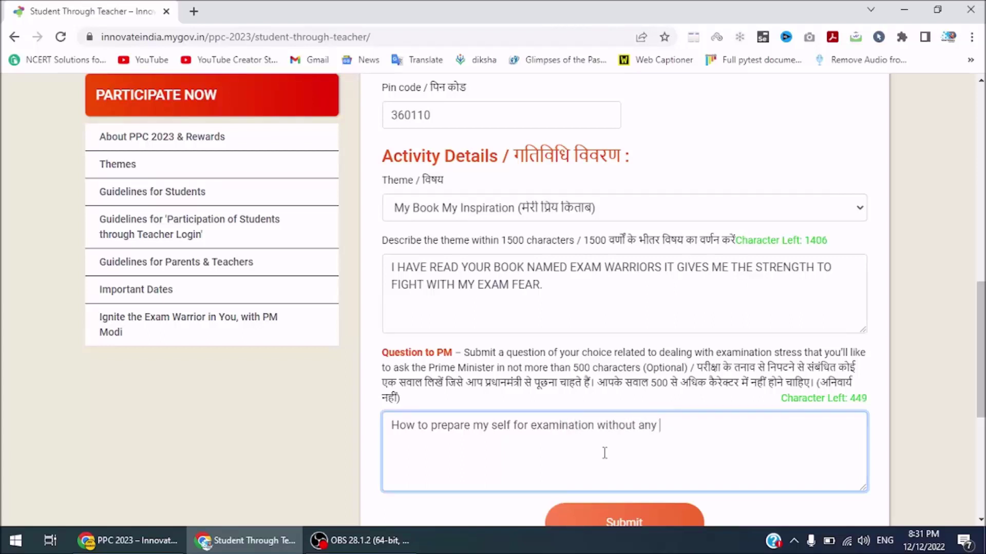
type("fear.")
scroll(604, 457, "down", 1)
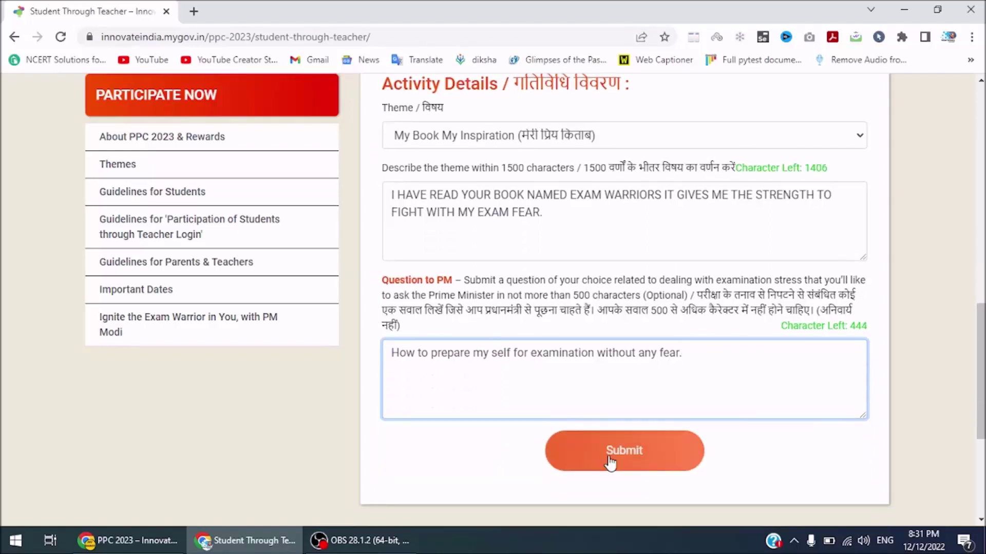
Submit the student registration and confirm it in the 'Are you sure to proceed?' dialog
left_click(610, 462)
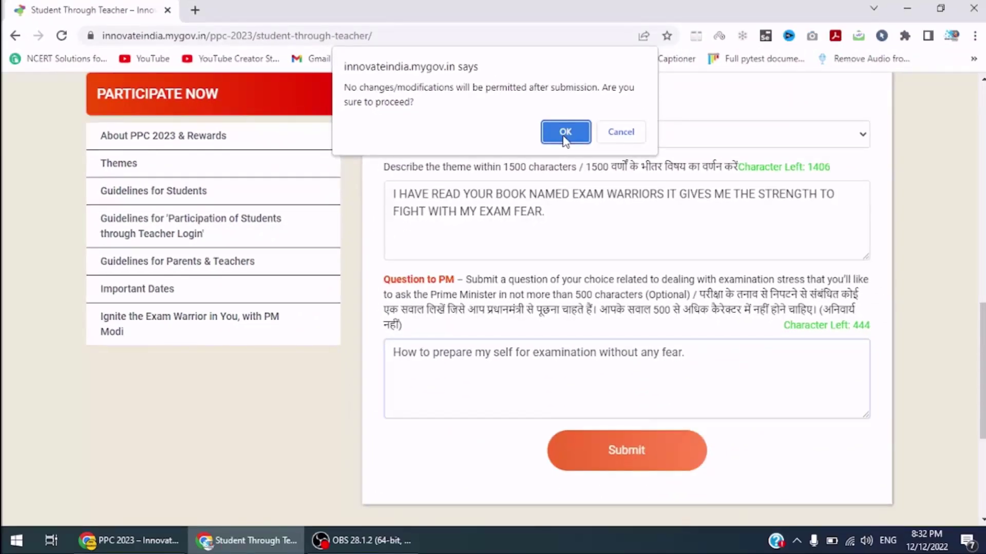
left_click(564, 134)
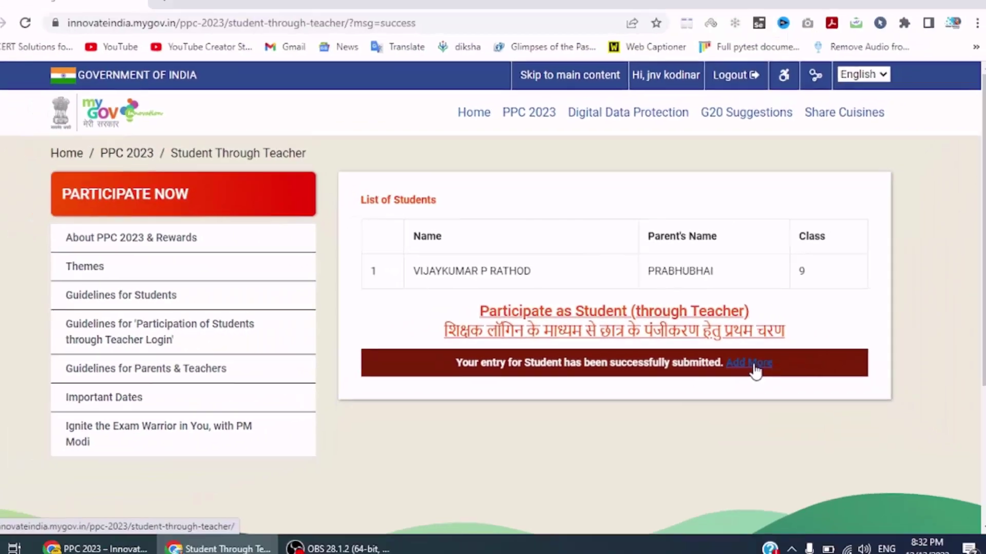
Use 'Add More' to bring up a blank Student Details form for another student
left_click(744, 404)
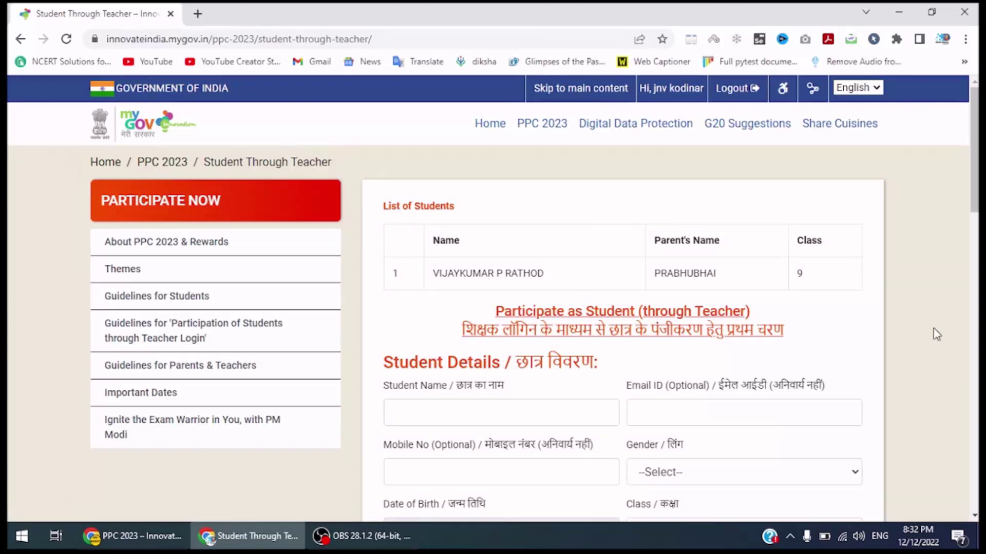
scroll(936, 335, "down", 4)
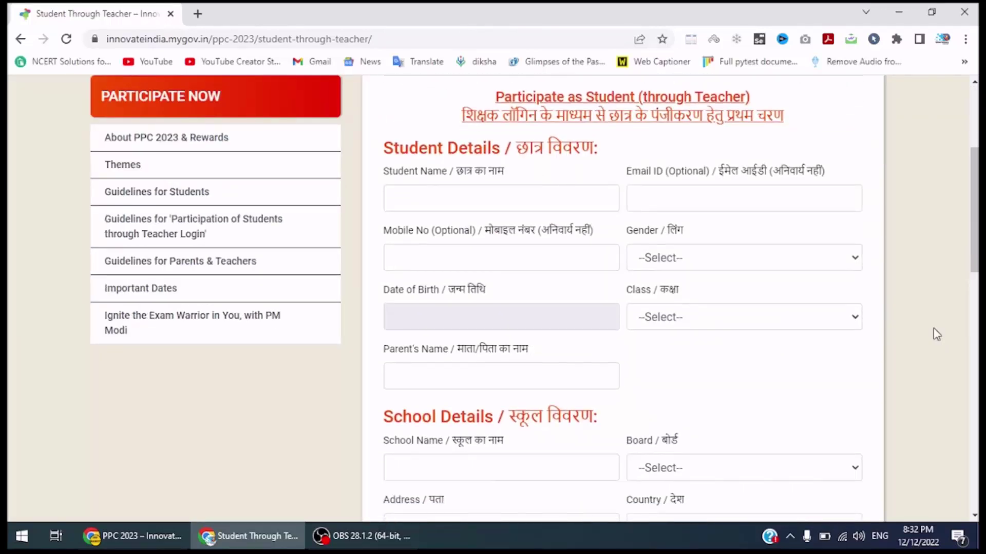